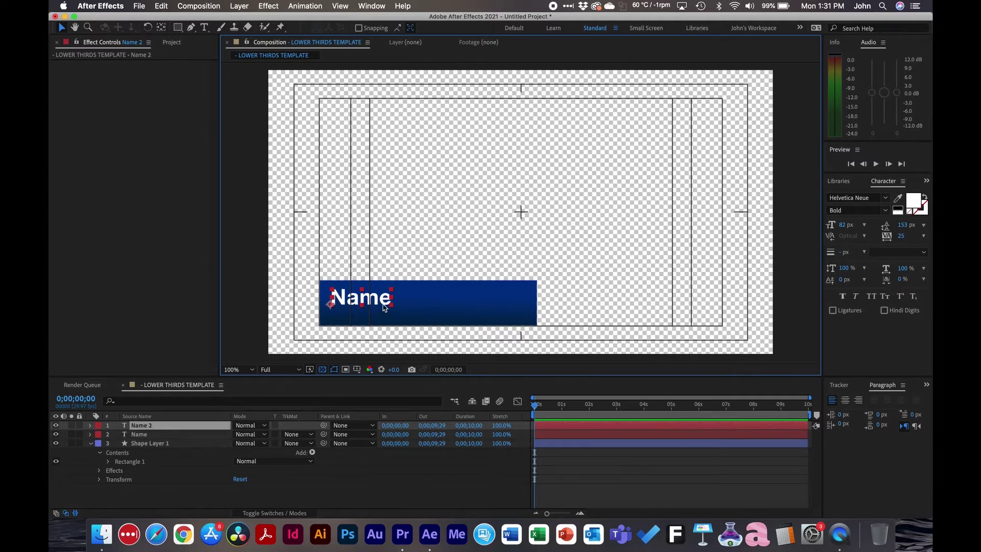
- Move the duplicated Name text below the original and restyle it with a 54 px size and Medium weight
drag(384, 303, 384, 324)
drag(843, 225, 824, 225)
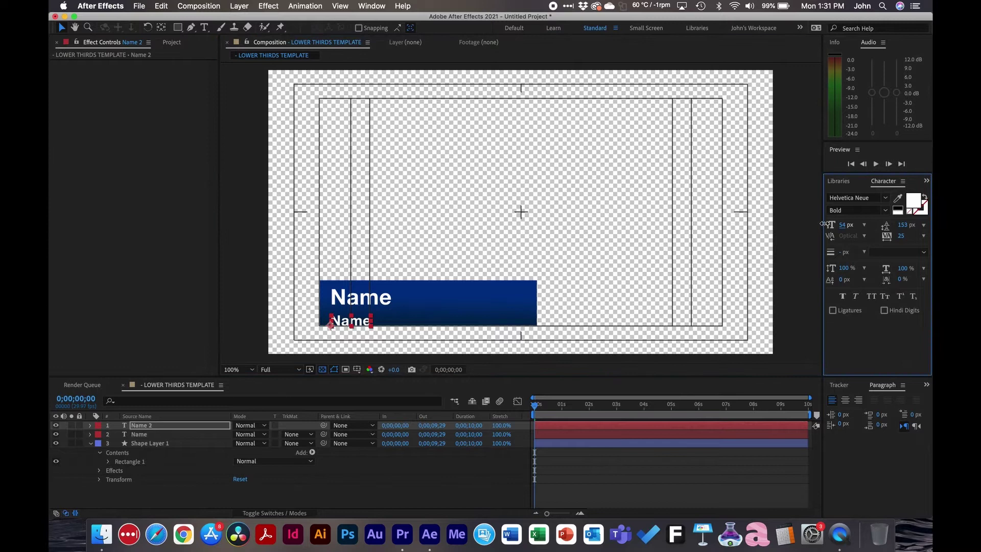
click(886, 211)
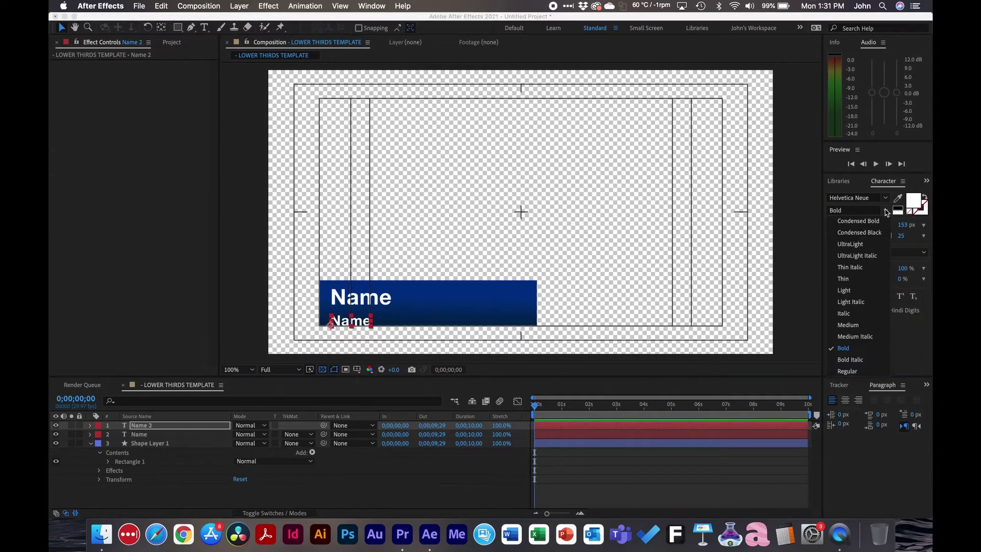
click(848, 325)
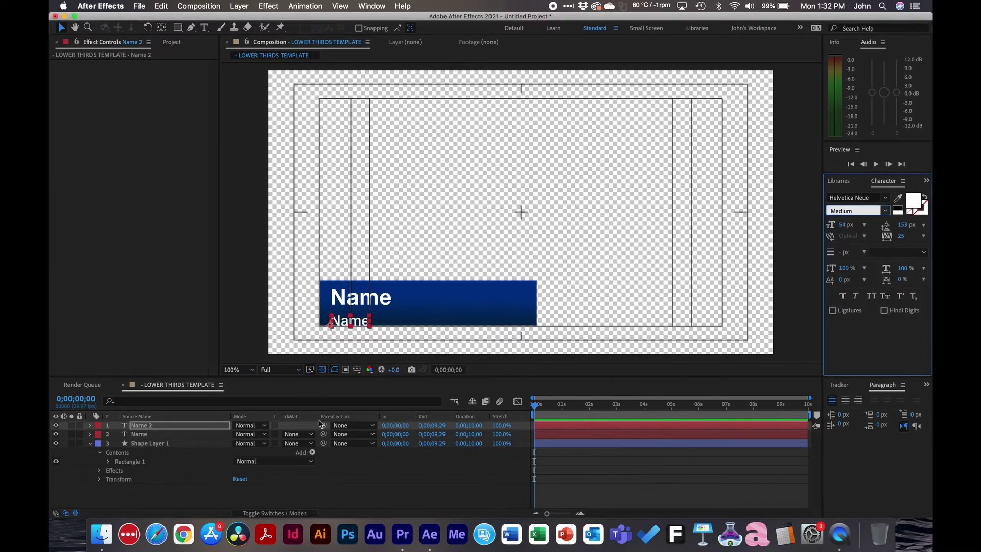
- Change the wording of the duplicated text to "Title" and keep its layer selected
double_click(361, 322)
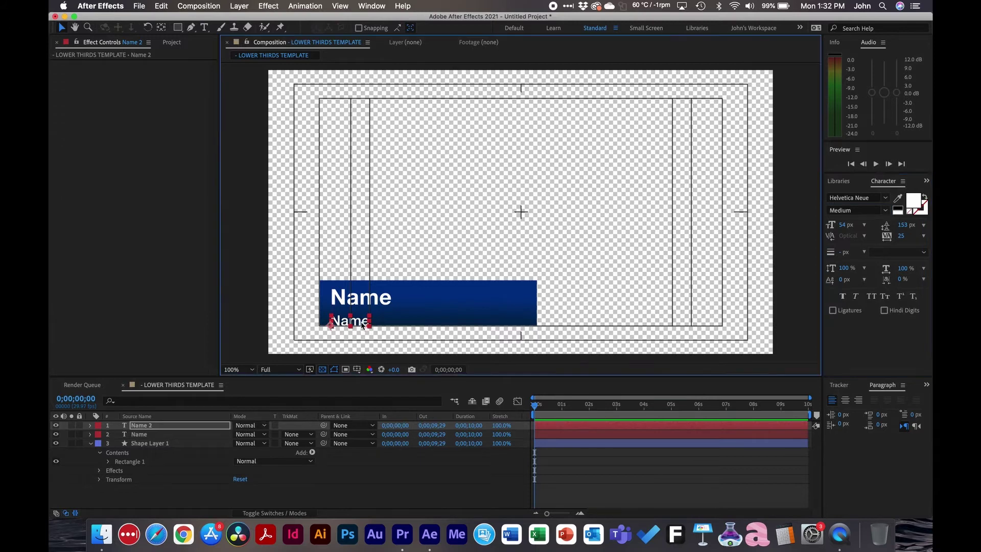
text(Title)
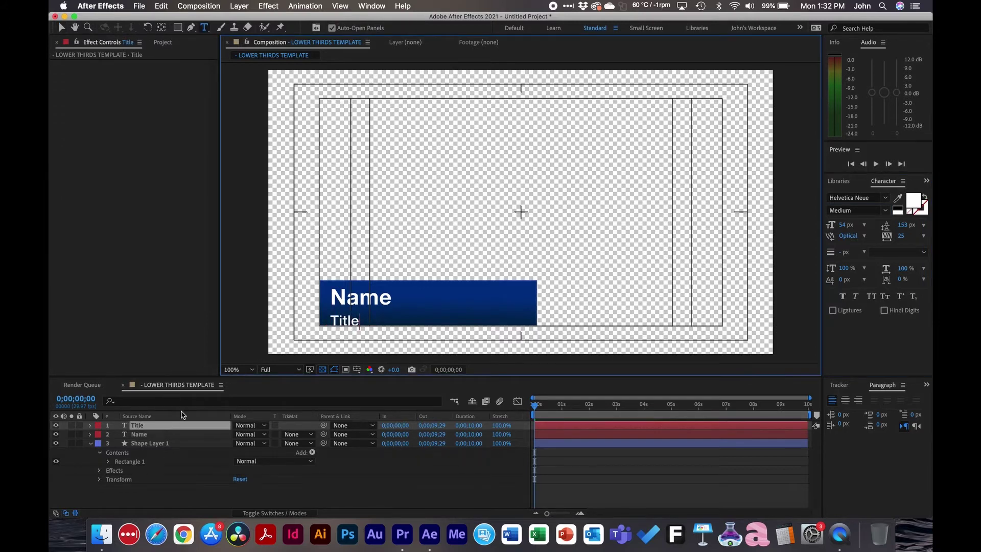
key(super+a)
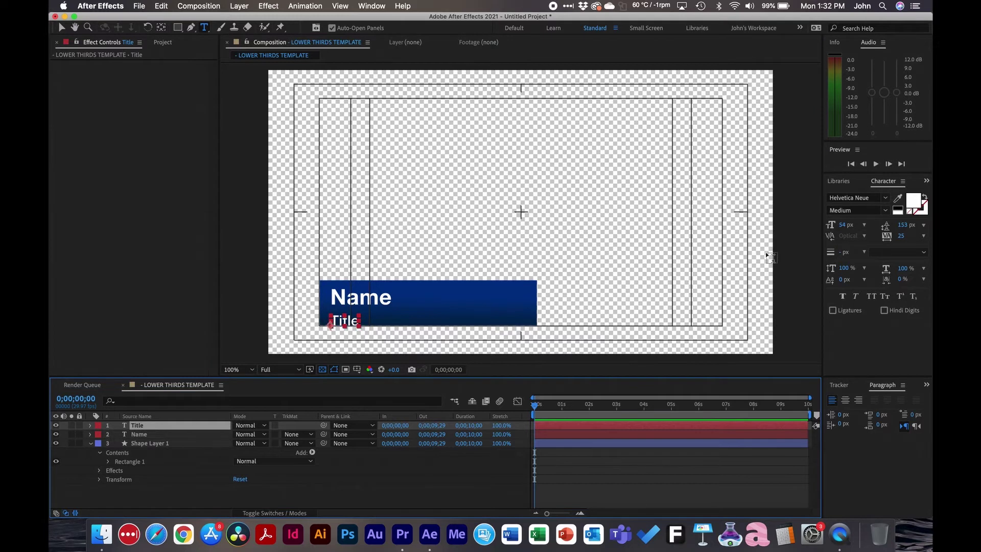
- Reduce the Title text to 32 px and nudge it up beneath Name, fitting both lines within the blue bar
drag(846, 225, 823, 224)
key(v)
key(shift+Up)
key(shift+Up)
key(shift+Up)
key(shift+Up)
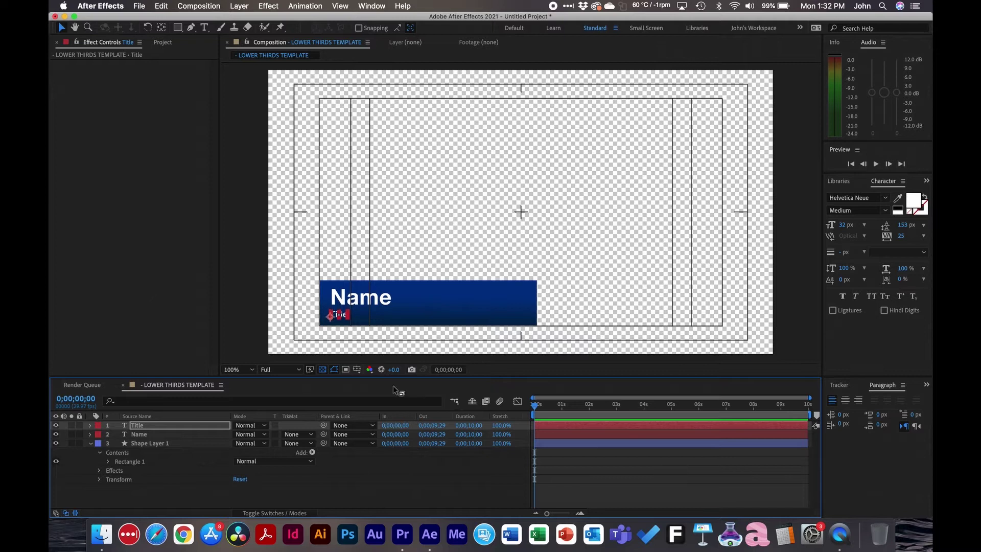
click(354, 487)
drag(362, 310, 347, 296)
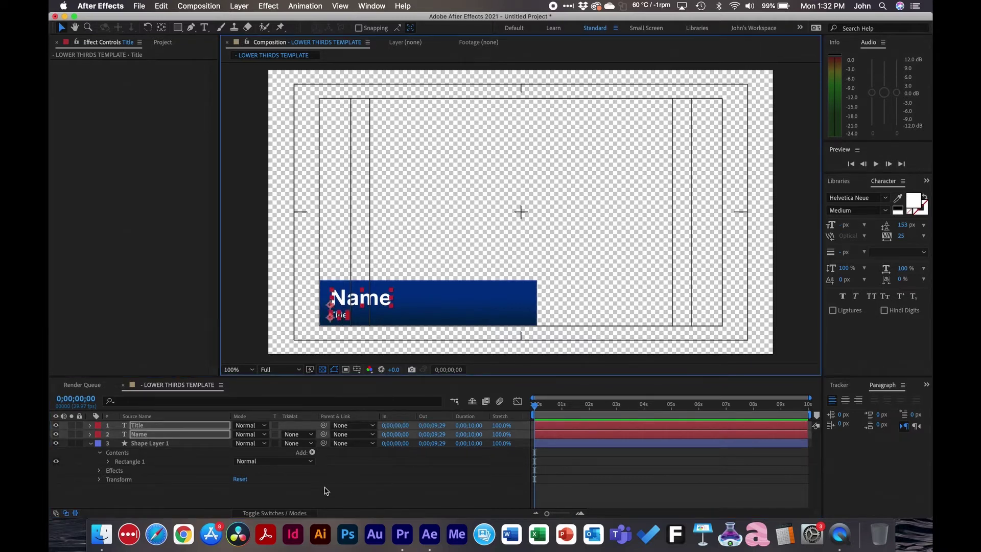
click(397, 469)
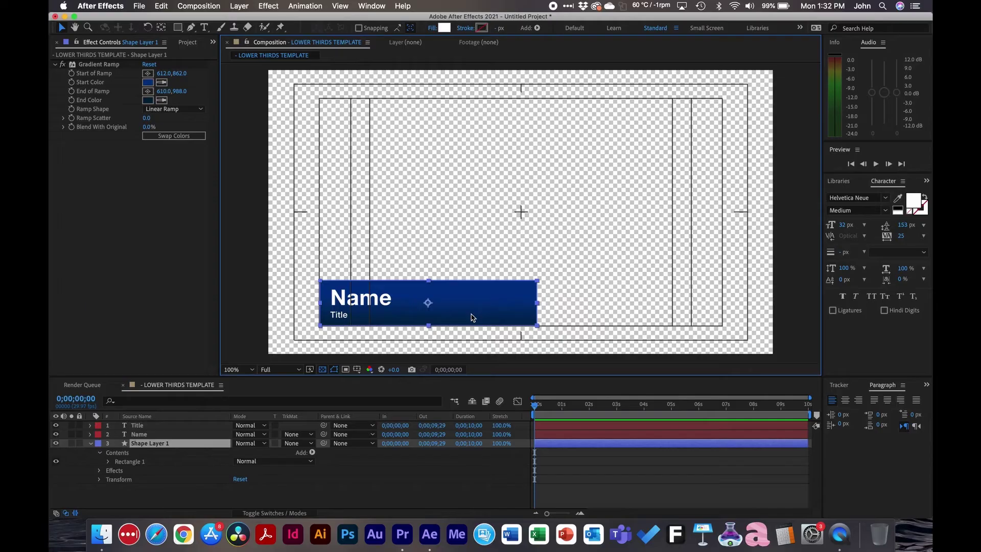
- Reveal the position of Shape Layer 1 and separate its dimensions into X and Y
click(153, 444)
key(p)
right_click(153, 453)
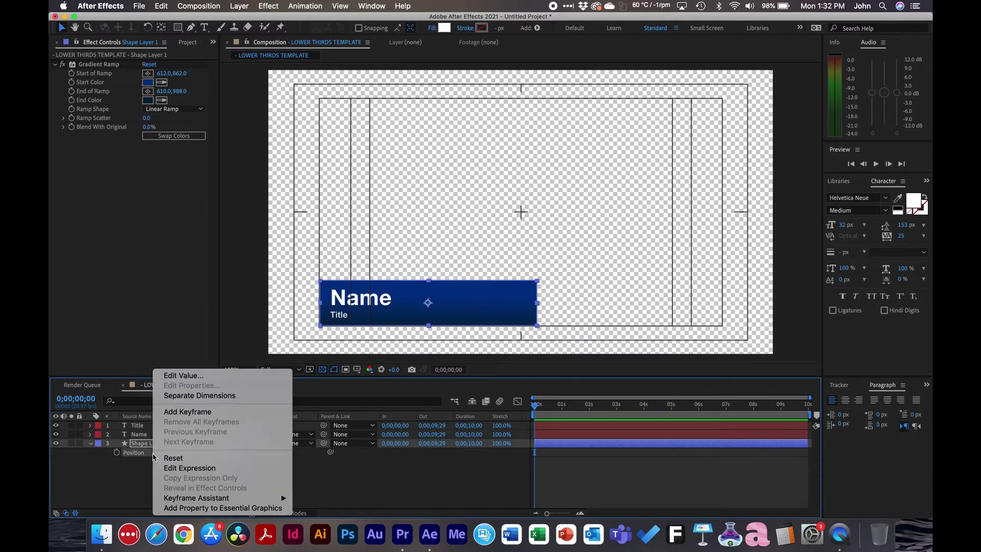
click(204, 396)
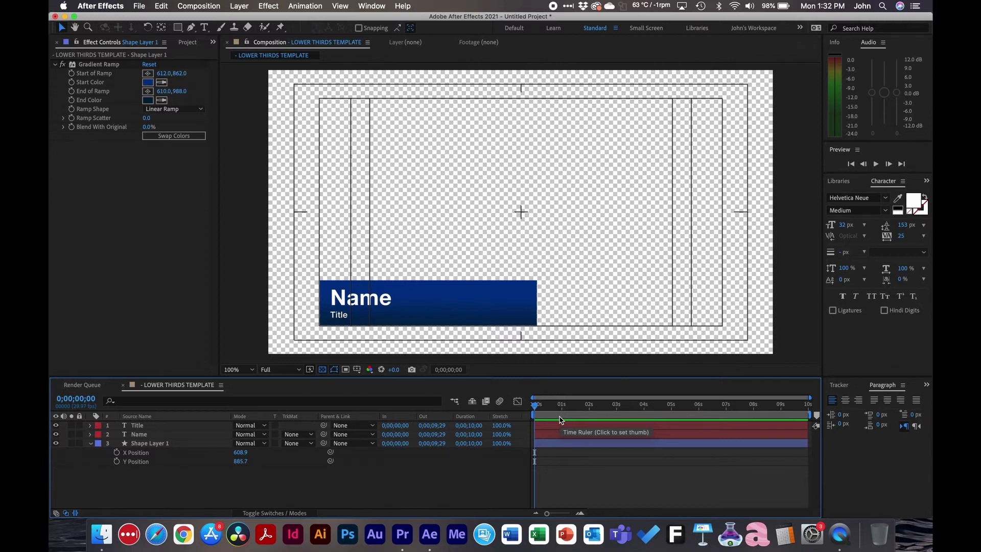
- Keyframe the bar's X Position from -471.1 at the start to 608.9 at 0;00;00;15 and preview the slide-in
click(116, 453)
drag(552, 407, 548, 407)
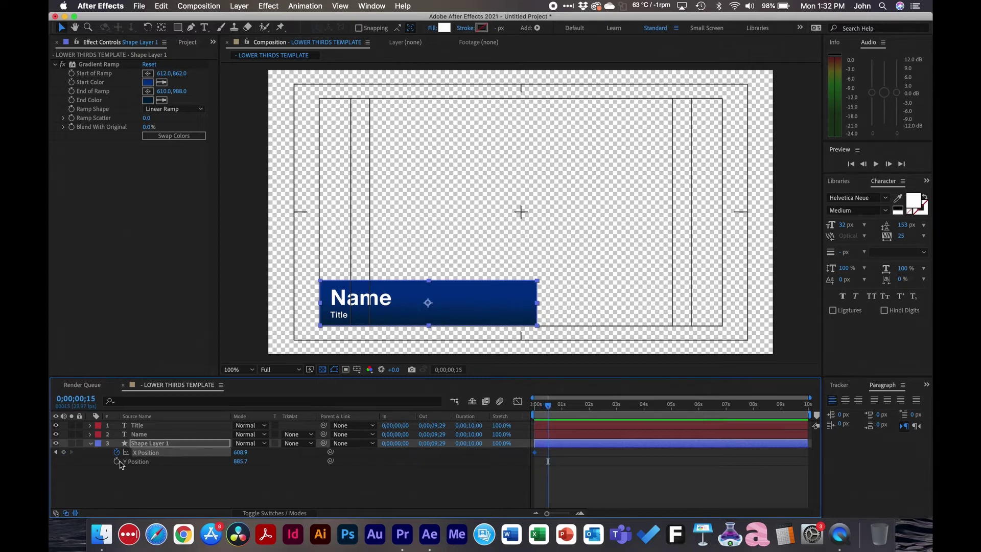
click(55, 452)
drag(238, 452, 87, 452)
click(634, 485)
key(space)
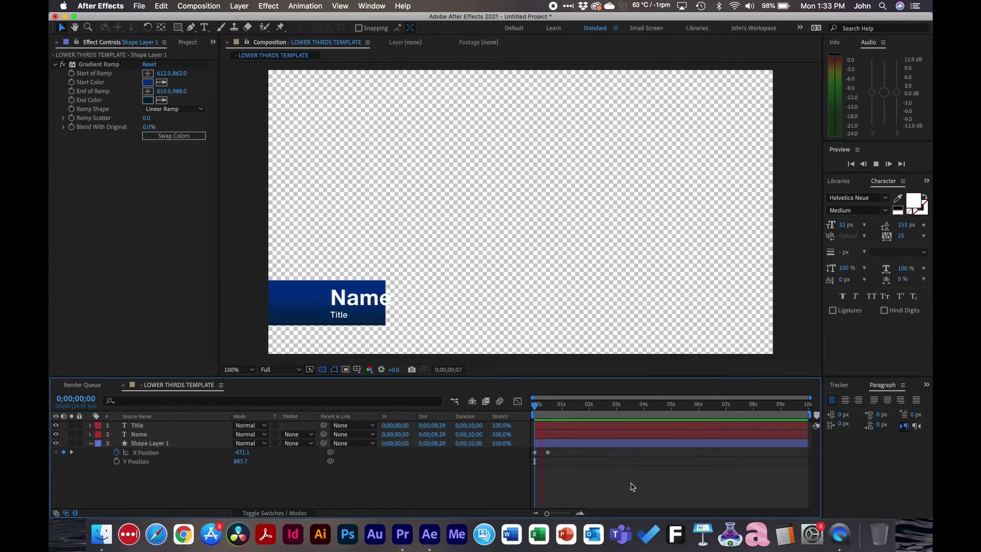
- Apply Easy Ease to both X Position keyframes and display the property's speed graph
drag(576, 448, 512, 470)
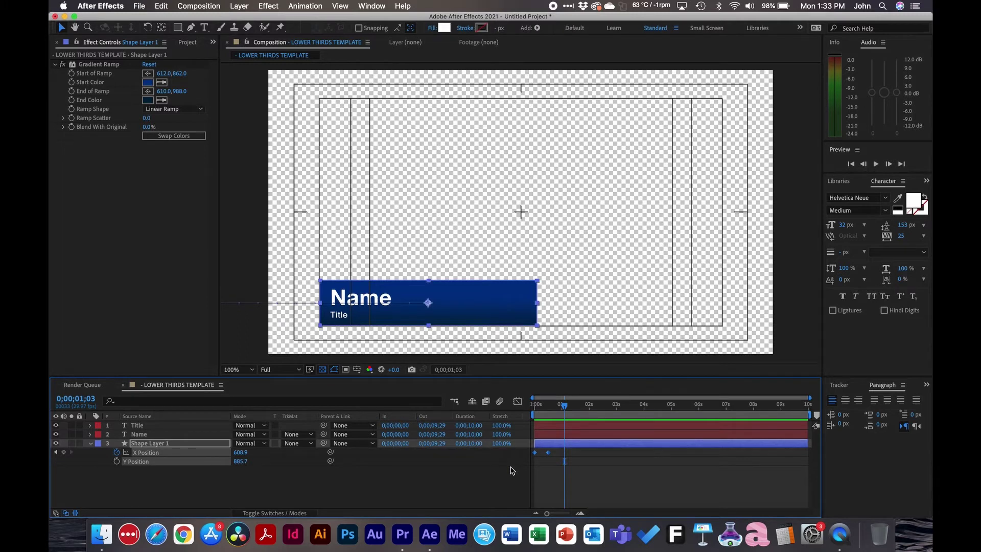
click(545, 481)
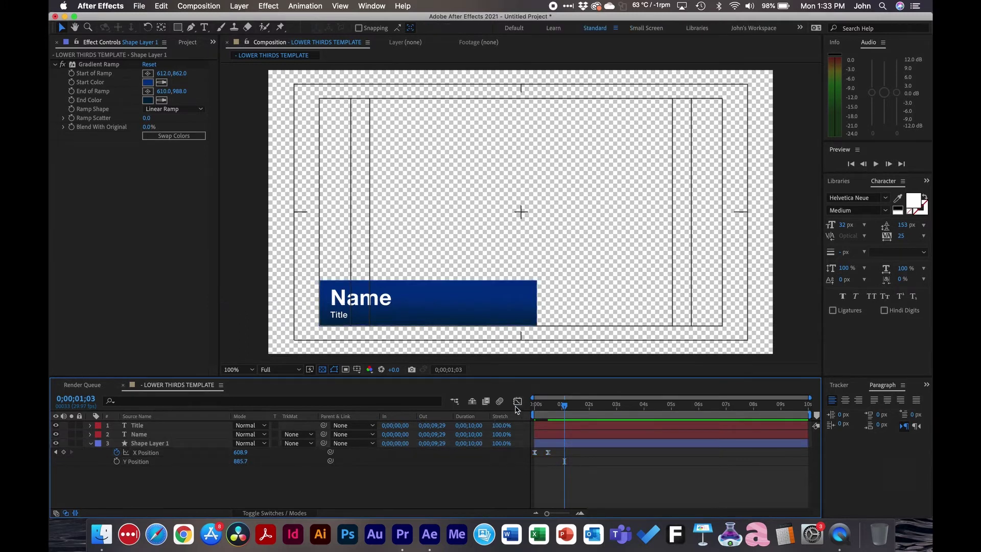
click(517, 402)
click(149, 454)
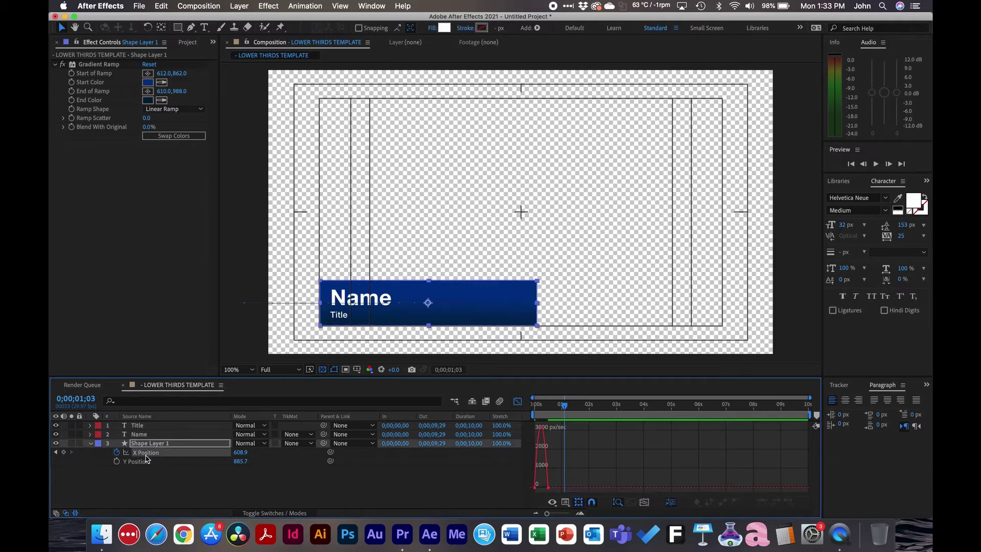
- Reshape the X Position speed curve with an early peak and a long, gradual slowdown, and preview the motion
click(542, 406)
key(equal)
key(equal)
key(equal)
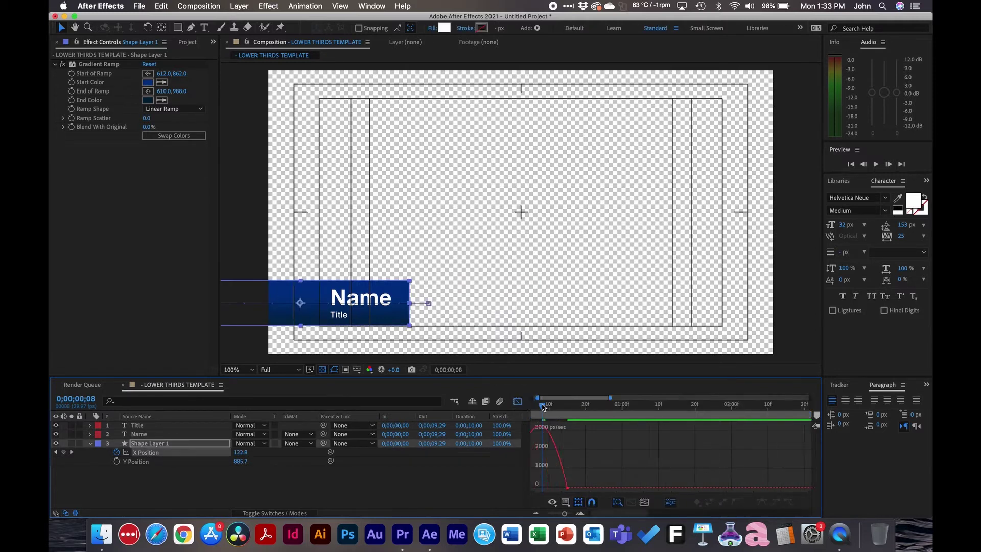
click(642, 487)
drag(626, 488, 594, 488)
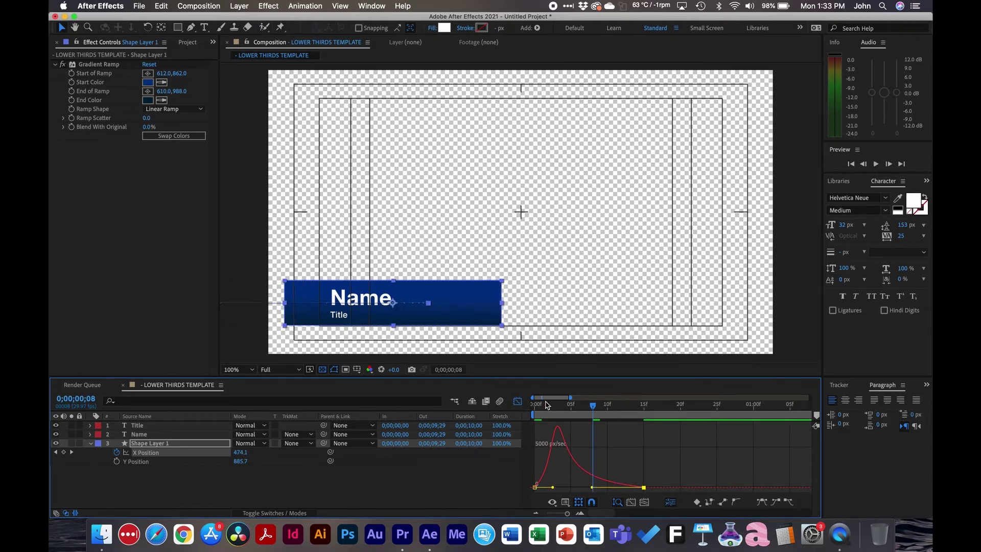
click(536, 405)
key(space)
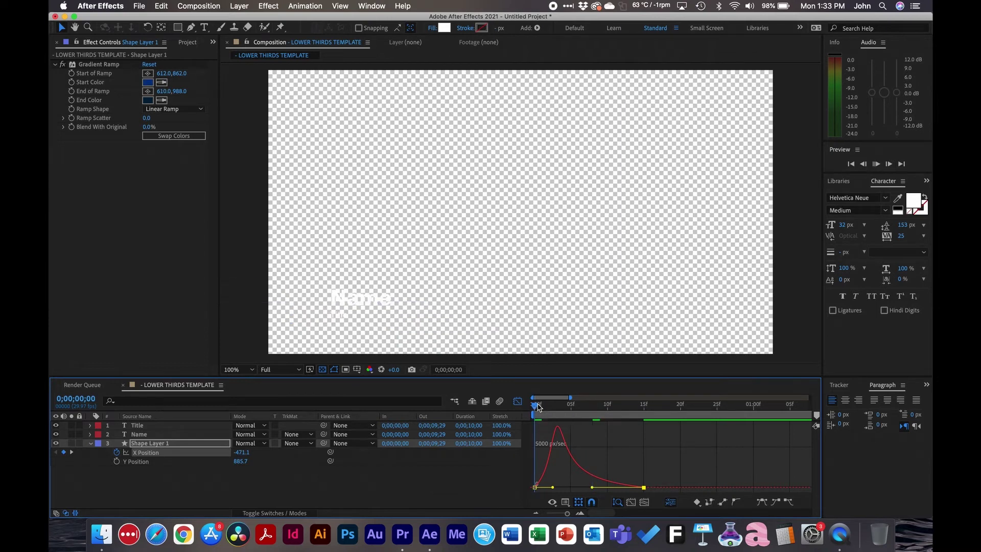
key(space)
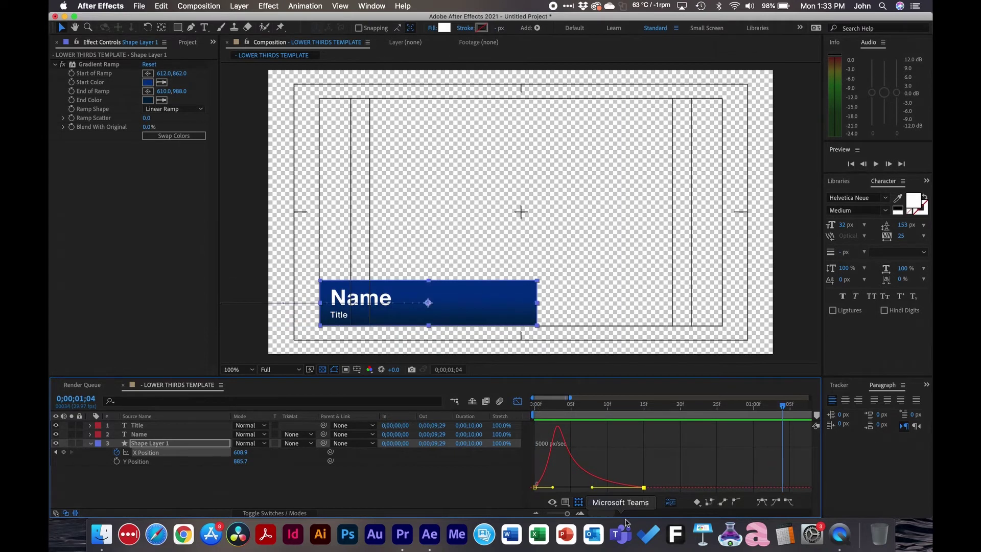
- Extend the bar's slide-in by moving its end keyframe to 0;00;01;00, preview it, and return to the layer-bar view
drag(703, 407, 752, 409)
drag(644, 486, 754, 488)
key(space)
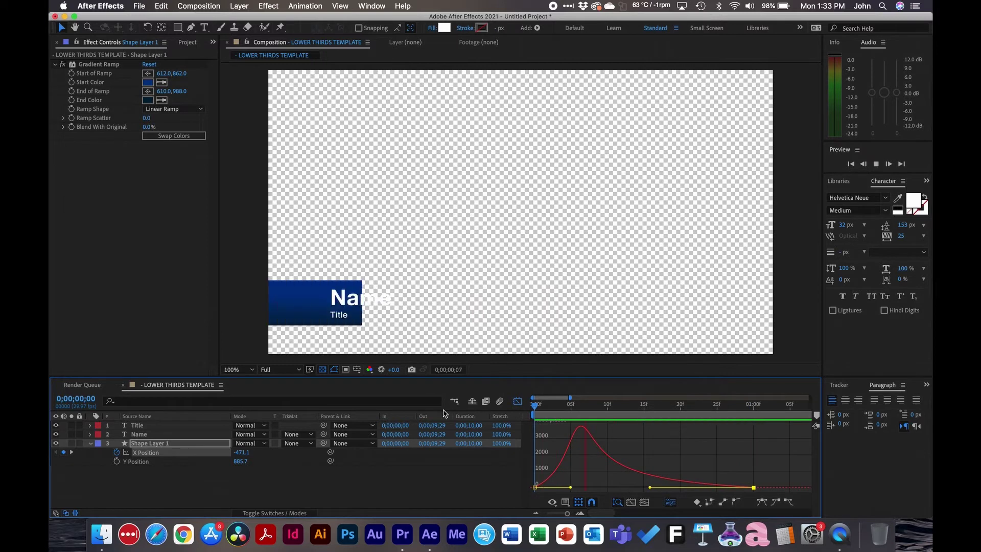
key(space)
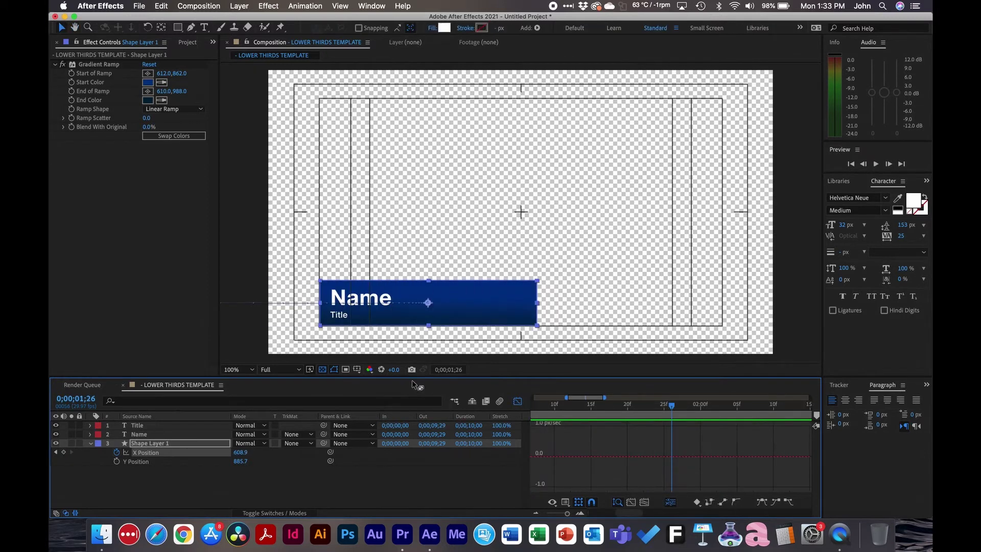
click(518, 401)
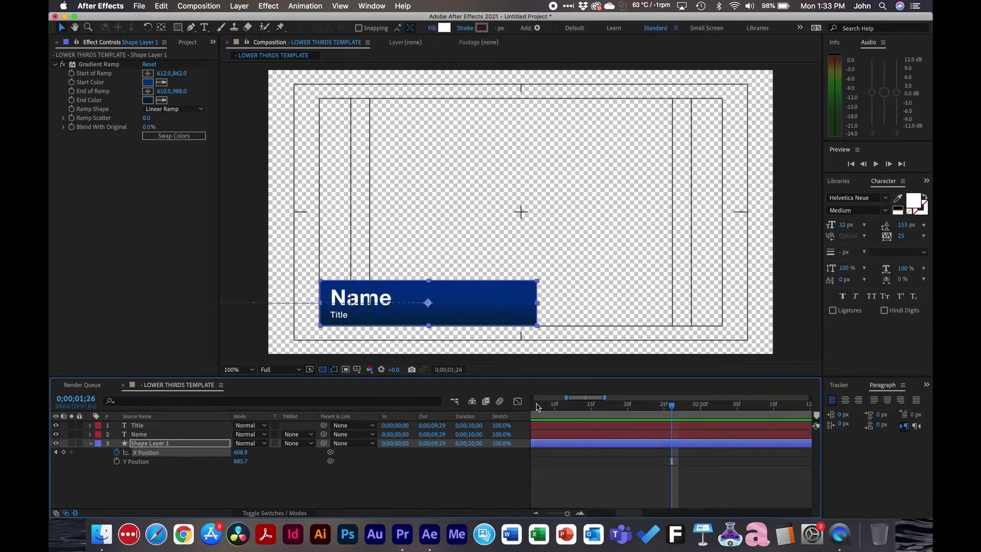
- Trim the start of the Title and Name layers to 0;00;01;00, where the bar's slide-in ends
click(166, 425)
key(Home)
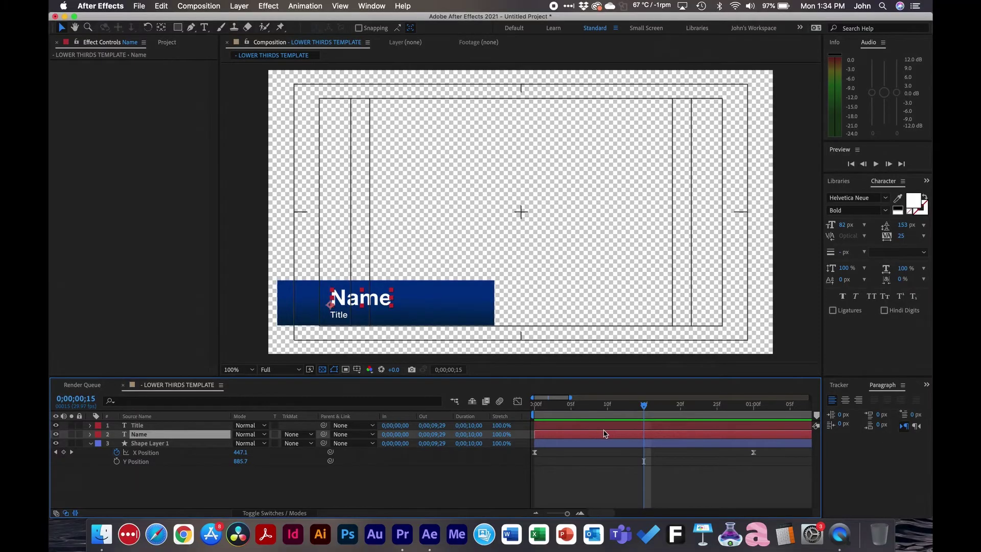
drag(663, 411, 756, 409)
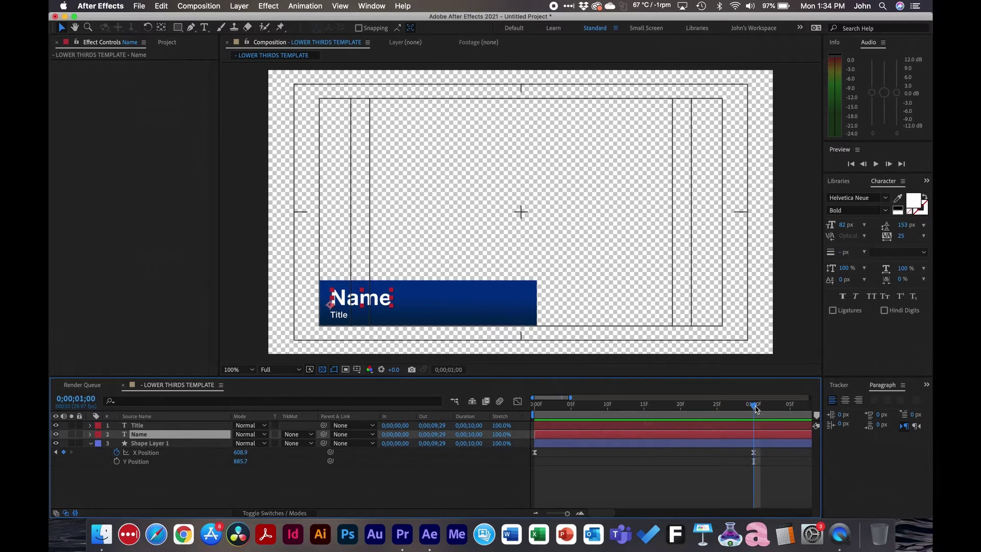
key(minus)
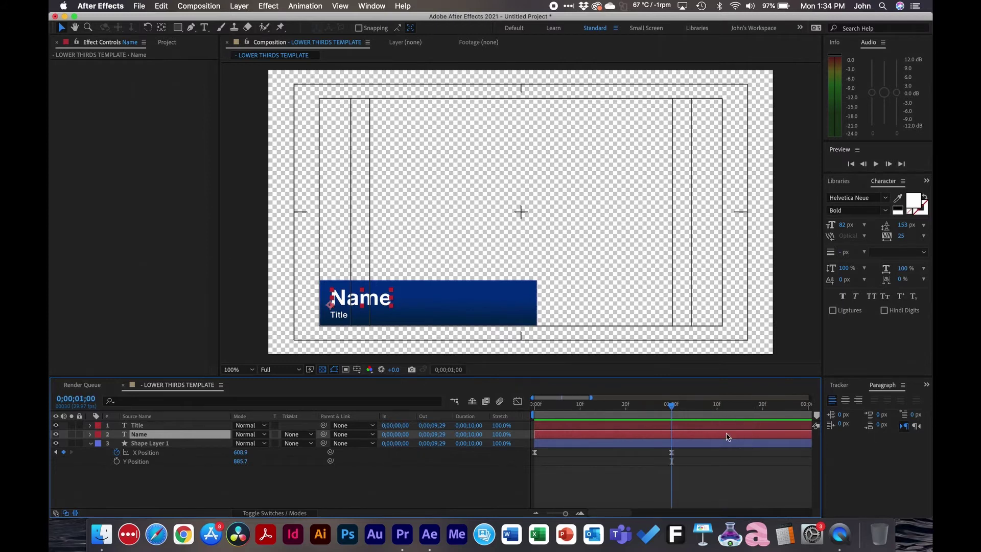
shift+click(658, 426)
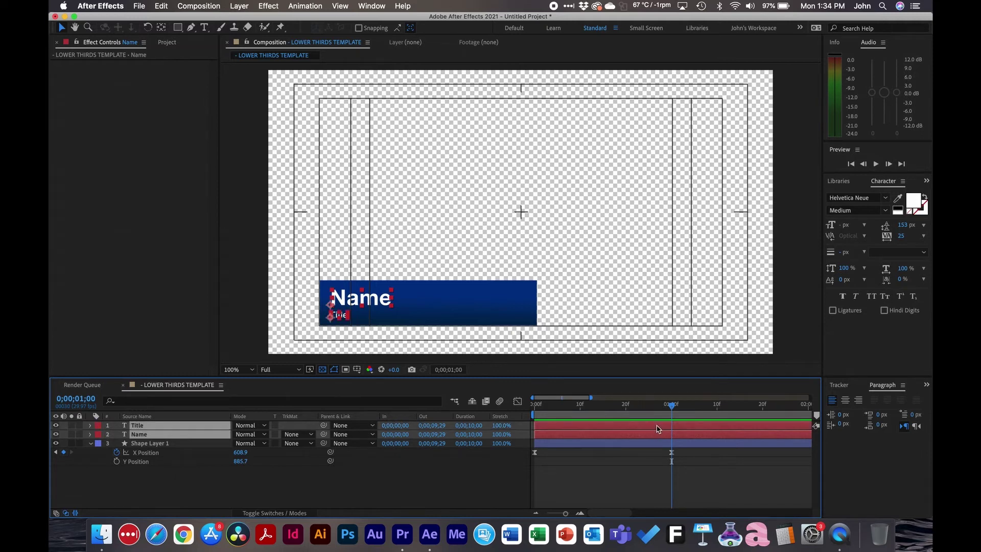
key(alt+bracketleft)
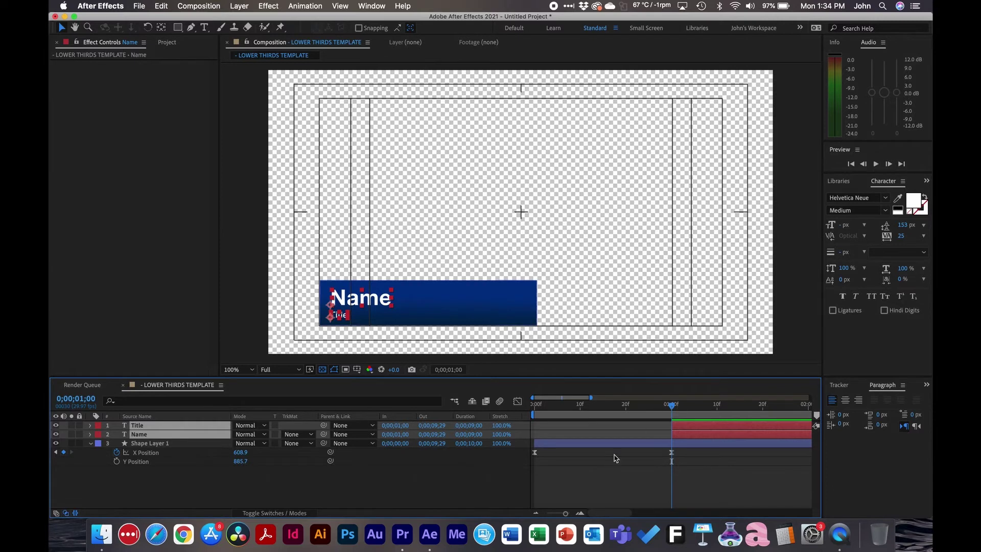
- Shift the Title layer to start at 0;00;01;10 and return the playhead to 0;00;01;00
click(630, 485)
click(717, 407)
mouse_move(686, 424)
mouse_down()
mouse_move(729, 428)
mouse_move(674, 409)
mouse_up()
- Apply Animation Composer's Scale Characters From Start 4 text transition preset to the Name layer
click(686, 436)
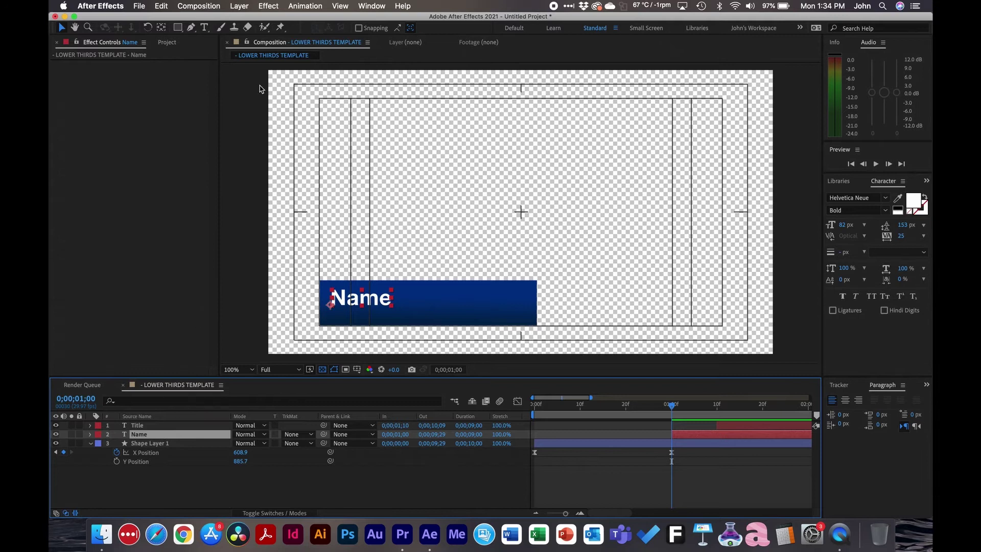
click(371, 5)
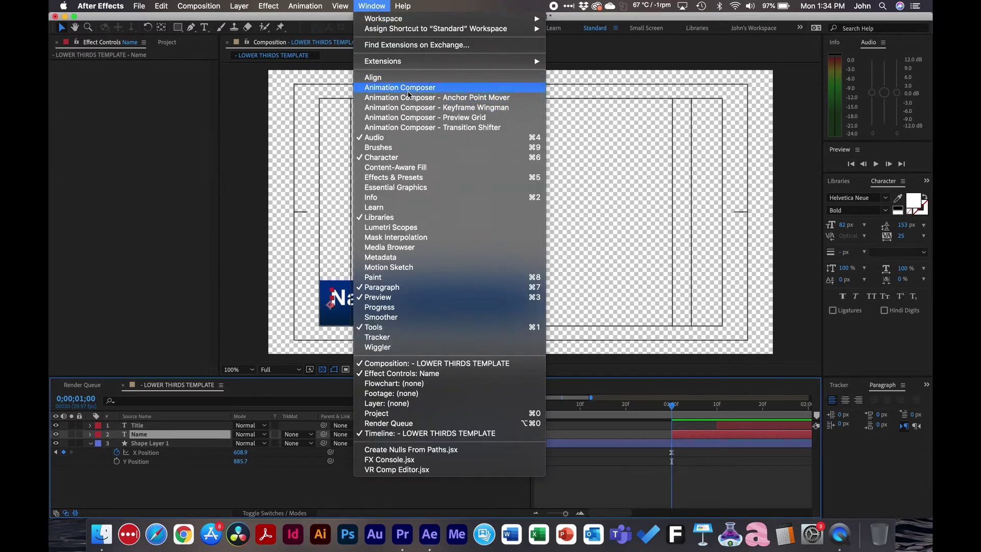
click(410, 89)
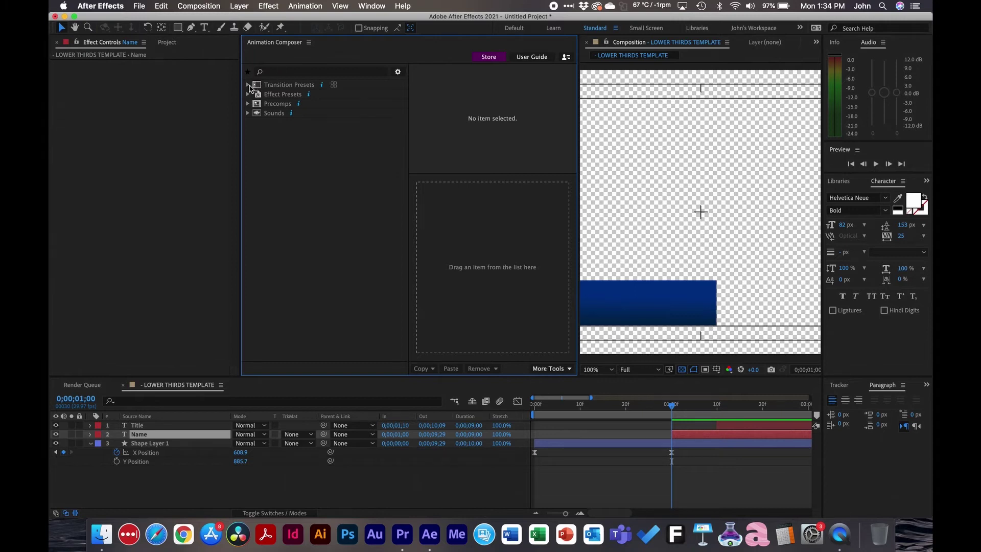
click(249, 86)
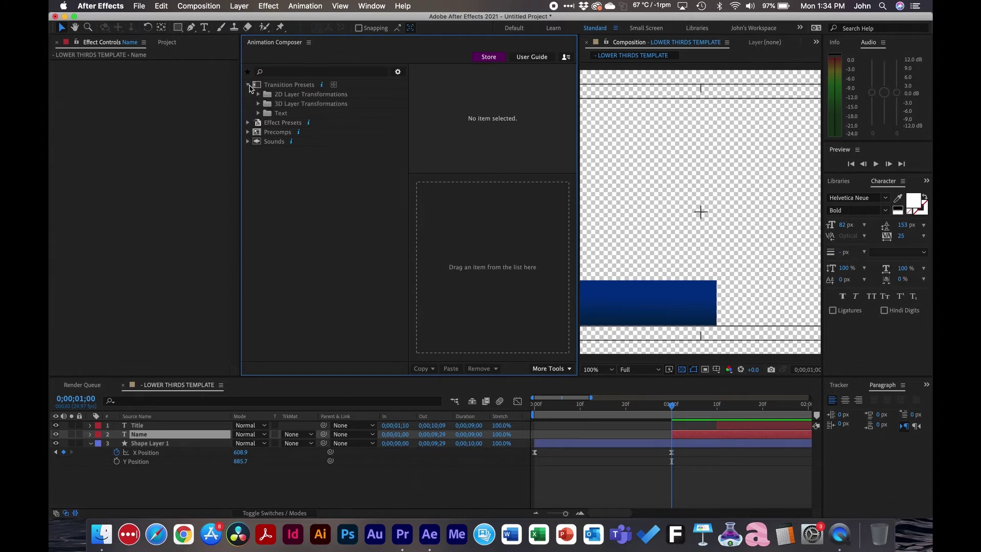
click(259, 113)
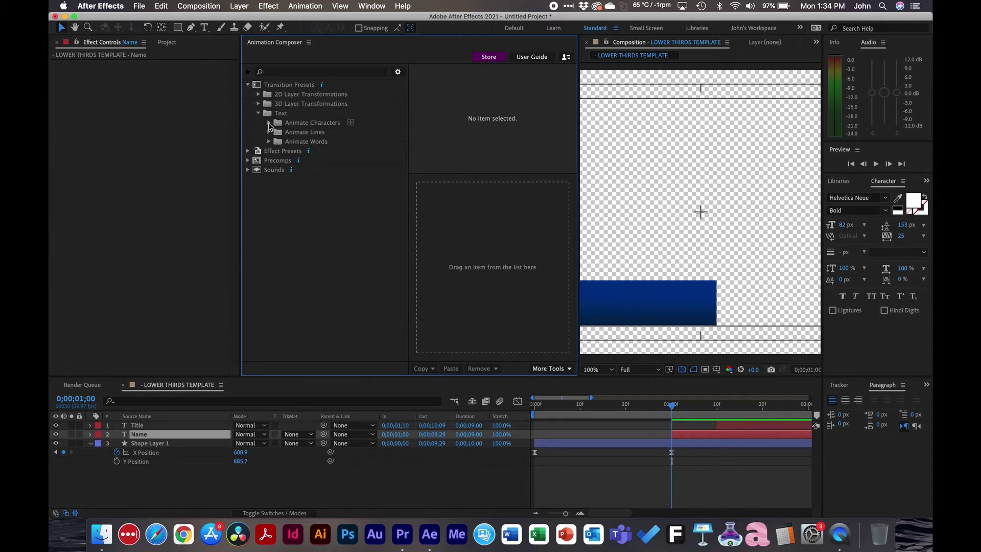
click(269, 123)
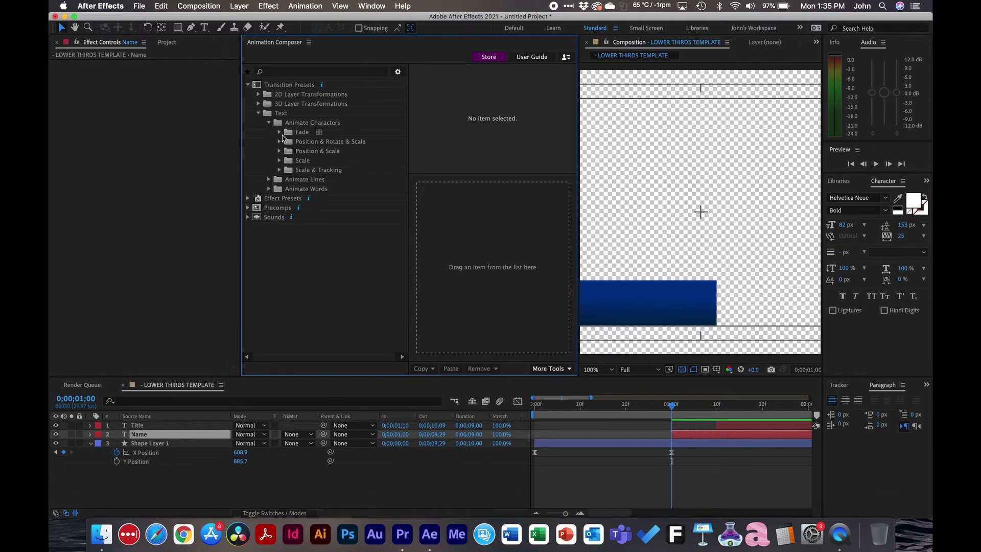
click(279, 160)
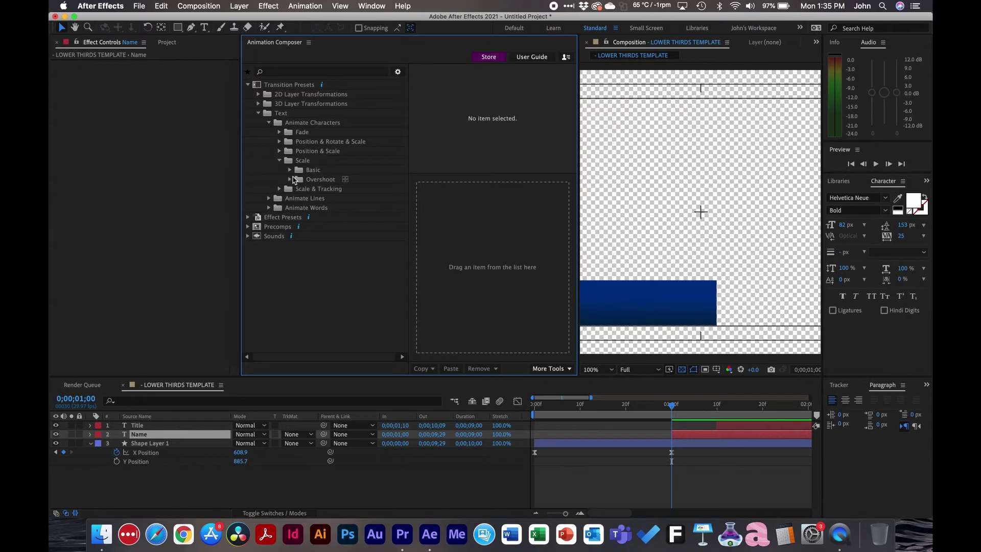
click(290, 171)
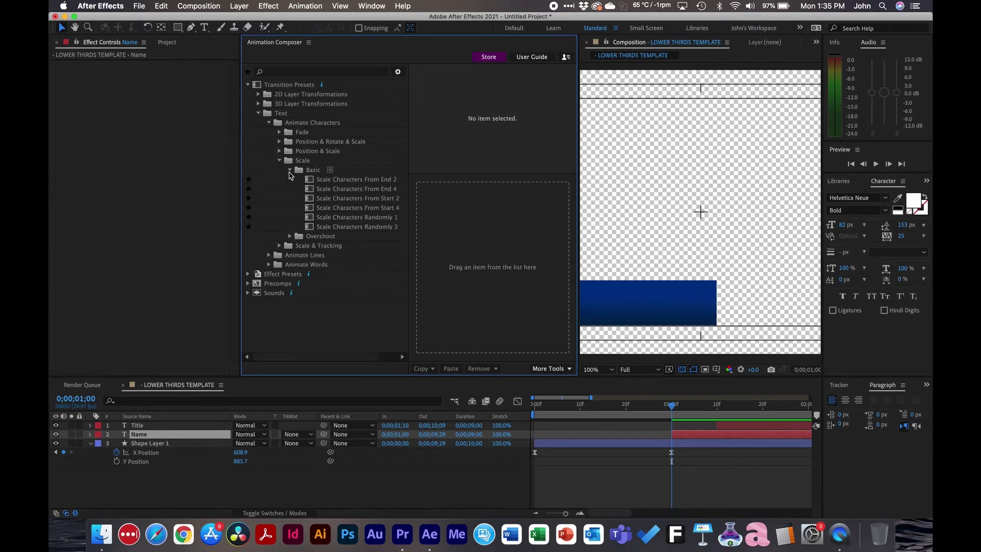
click(317, 209)
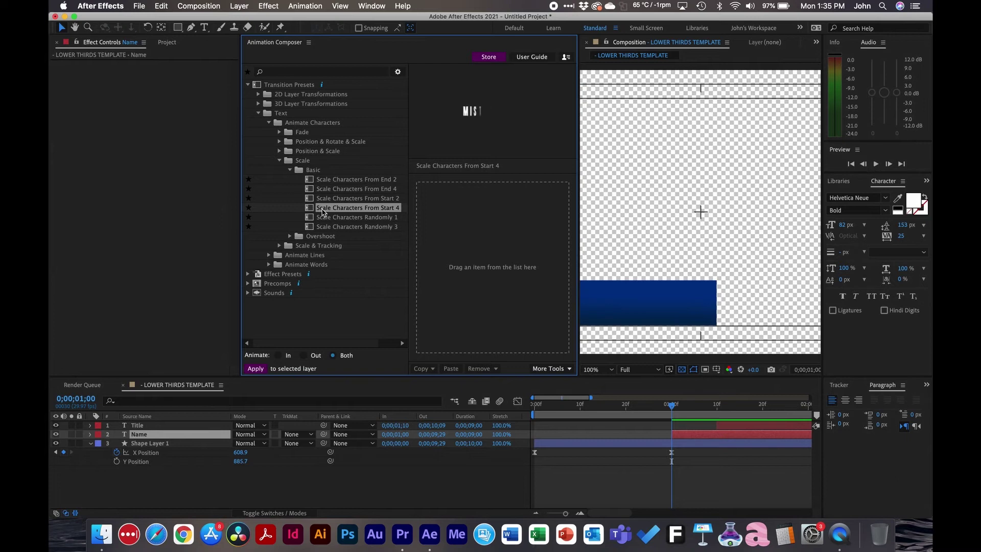
drag(323, 211, 464, 252)
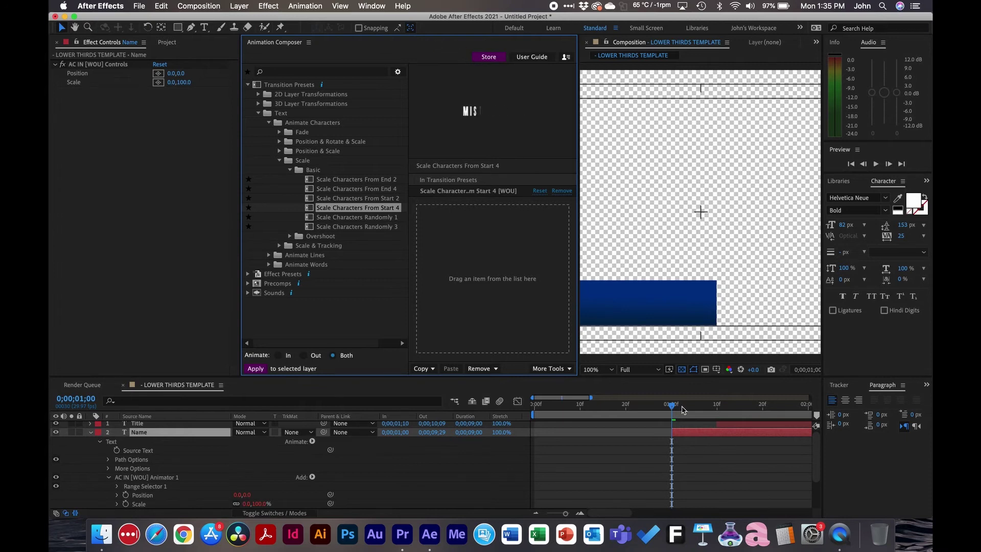
- Preview the Name text's scale-in transition in an enlarged composition view without guides
click(707, 464)
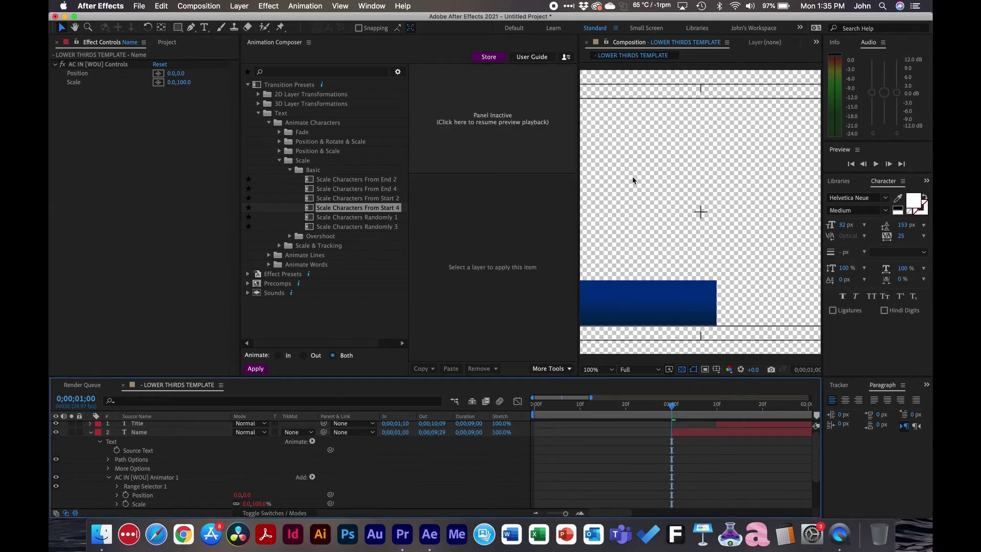
key(grave)
key(space)
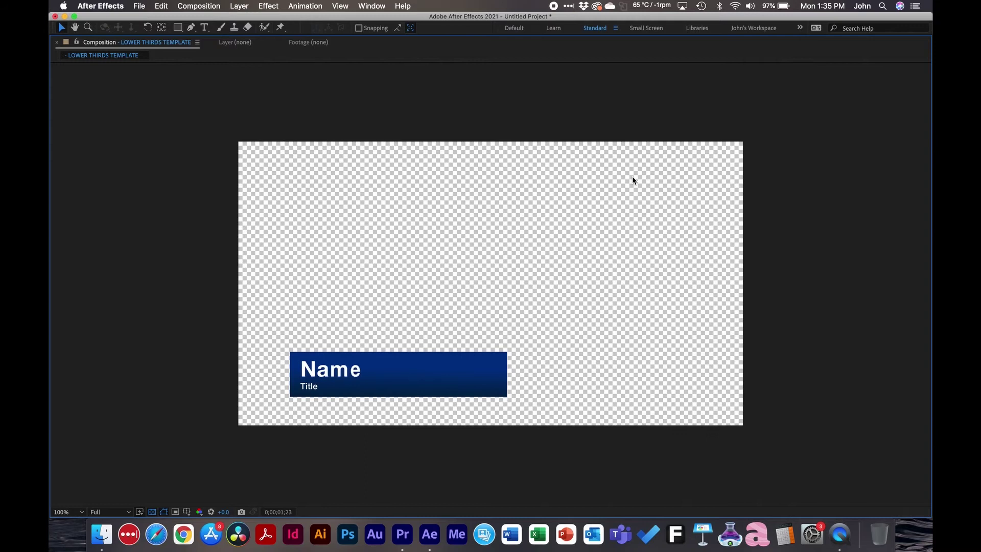
key(apostrophe)
key(grave)
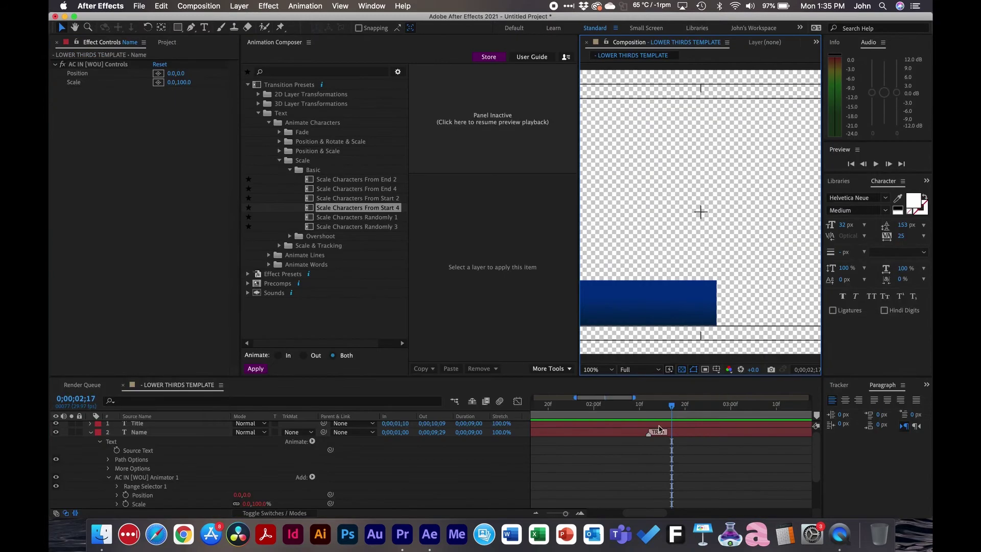
- Move the Name layer's transition-in marker to 0;00;02;00 and widen the composition view
click(623, 412)
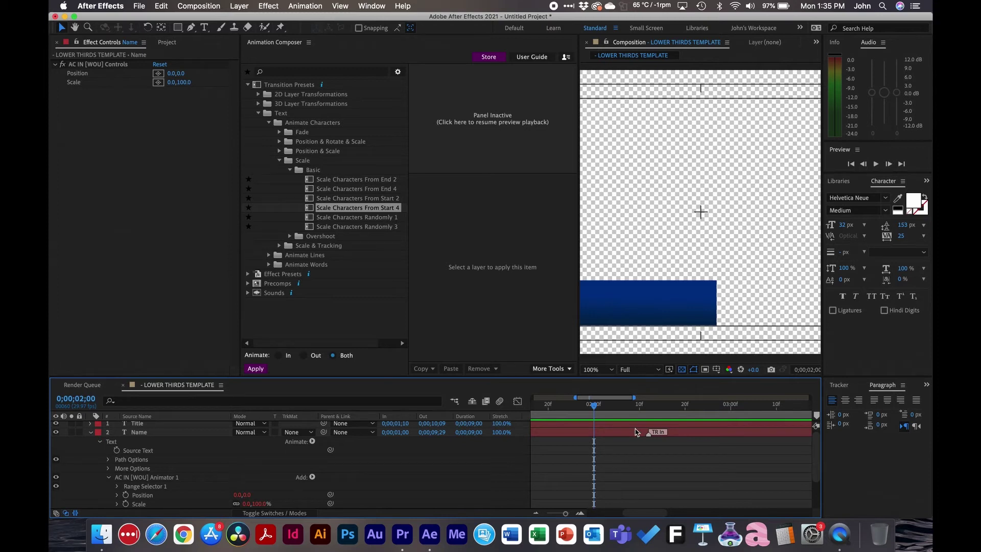
drag(649, 434, 594, 433)
click(683, 196)
drag(578, 170, 273, 184)
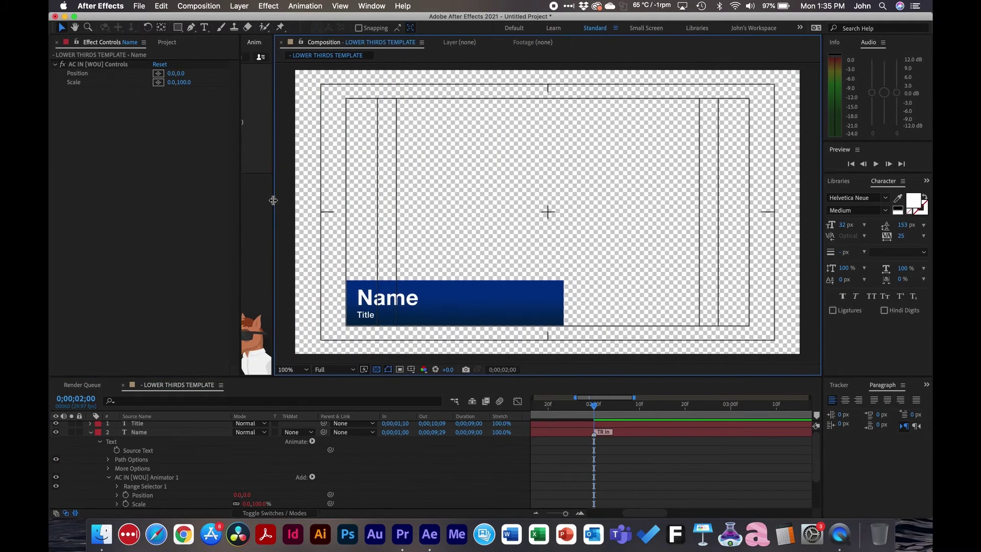
- Play the animation from the first frame with guides hidden to check the faster Name transition
key(apostrophe)
click(595, 427)
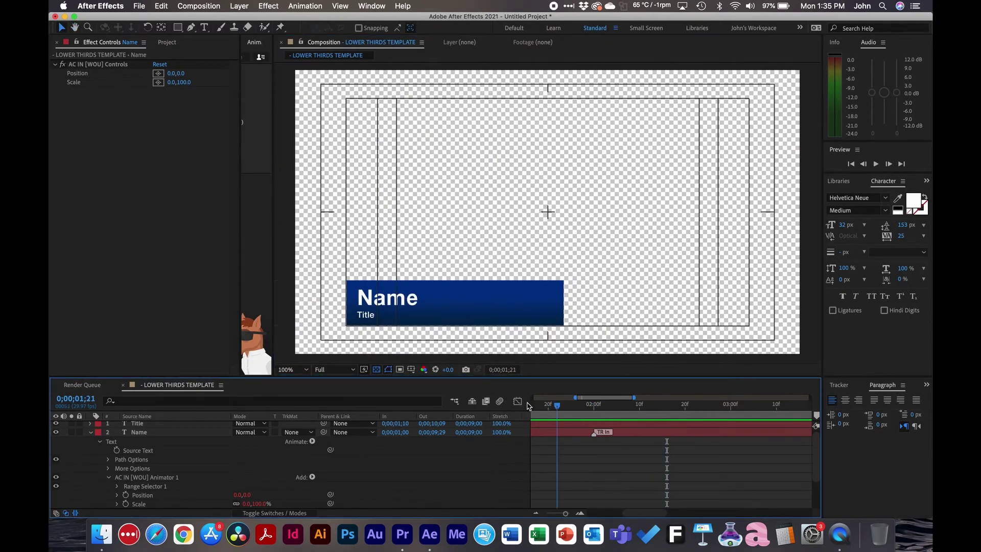
key(Home)
key(apostrophe)
key(space)
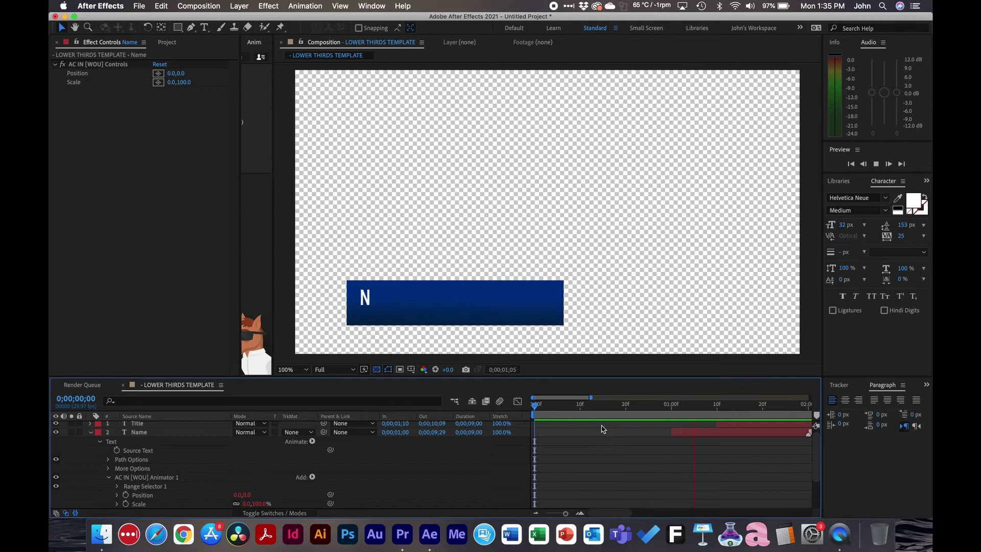
key(apostrophe)
- Apply the Fade Characters Together From Start 3 transition preset to the Title layer with the playhead at 0;00;01;10
scroll(671, 434, down, 1)
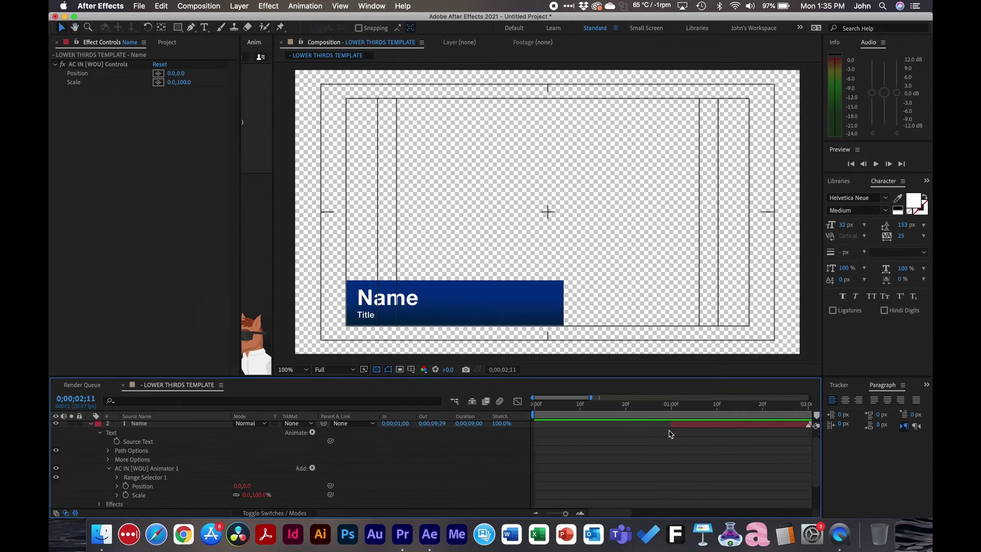
scroll(687, 434, up, 1)
click(716, 412)
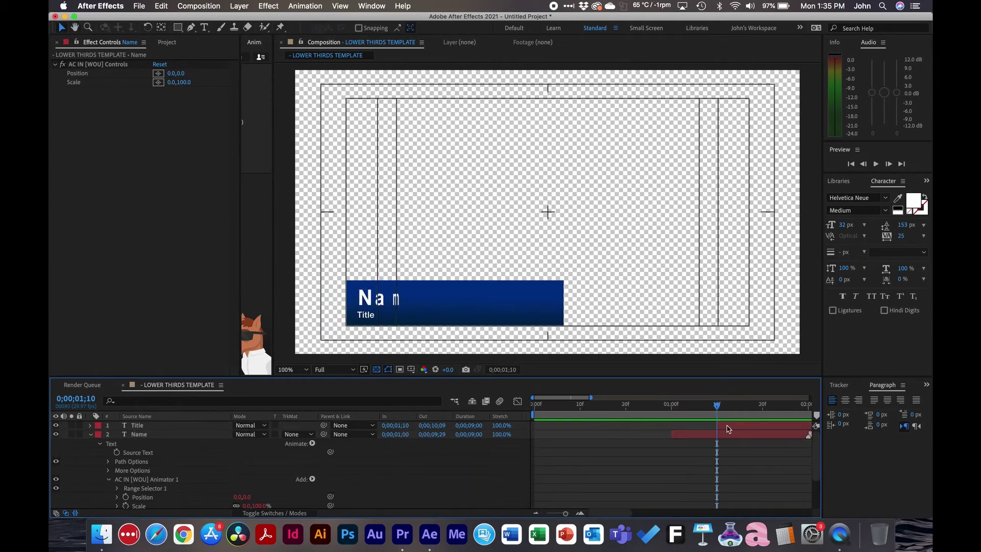
key(super+Up)
click(256, 95)
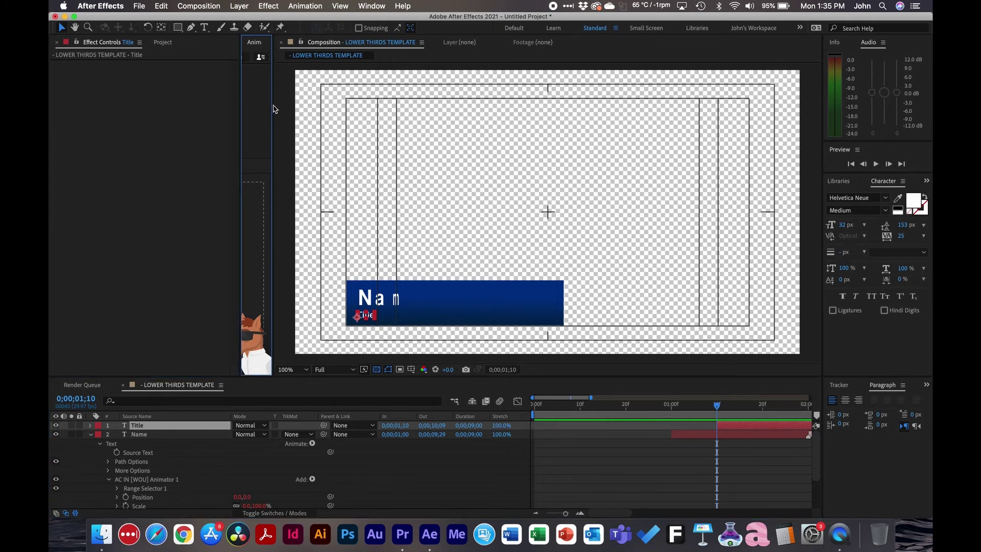
drag(274, 105, 637, 106)
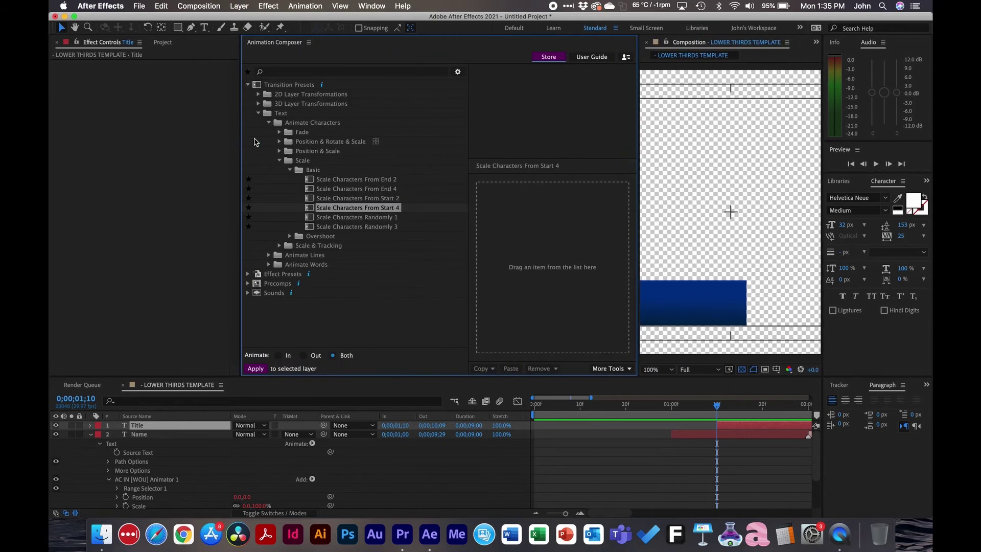
click(290, 134)
click(279, 132)
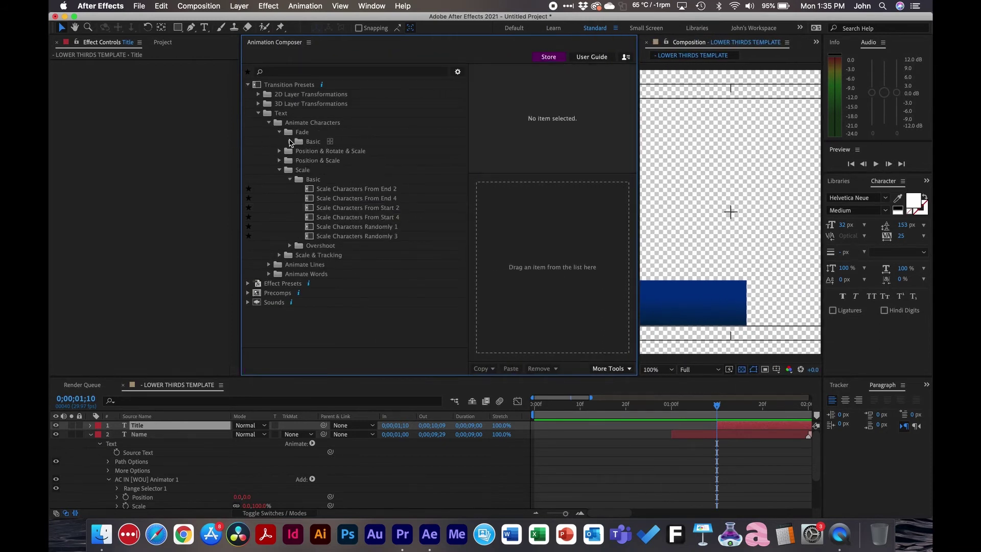
click(290, 142)
click(332, 160)
drag(332, 159, 508, 291)
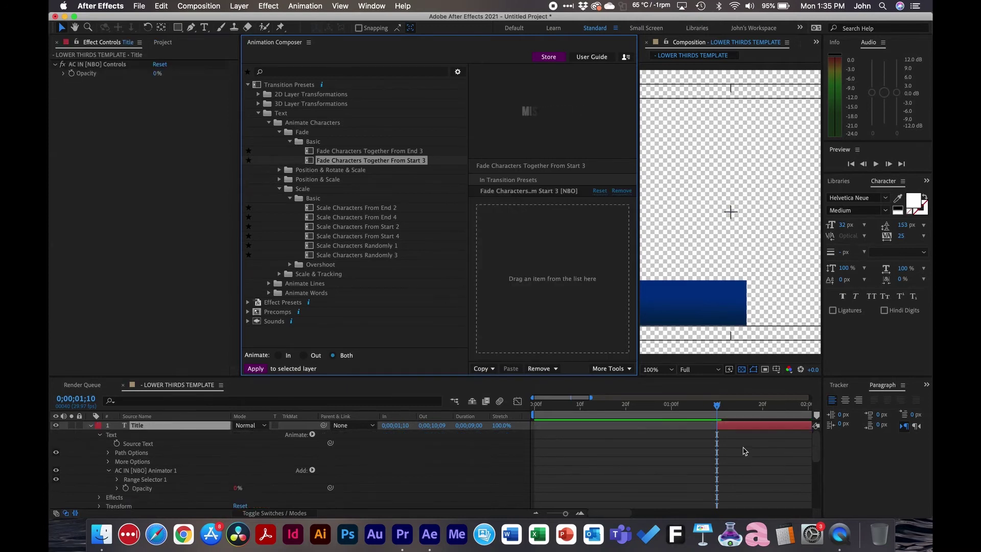
- Preview the Title text's fade-in together with the Name transition in the enlarged composition view
click(699, 225)
key(grave)
key(space)
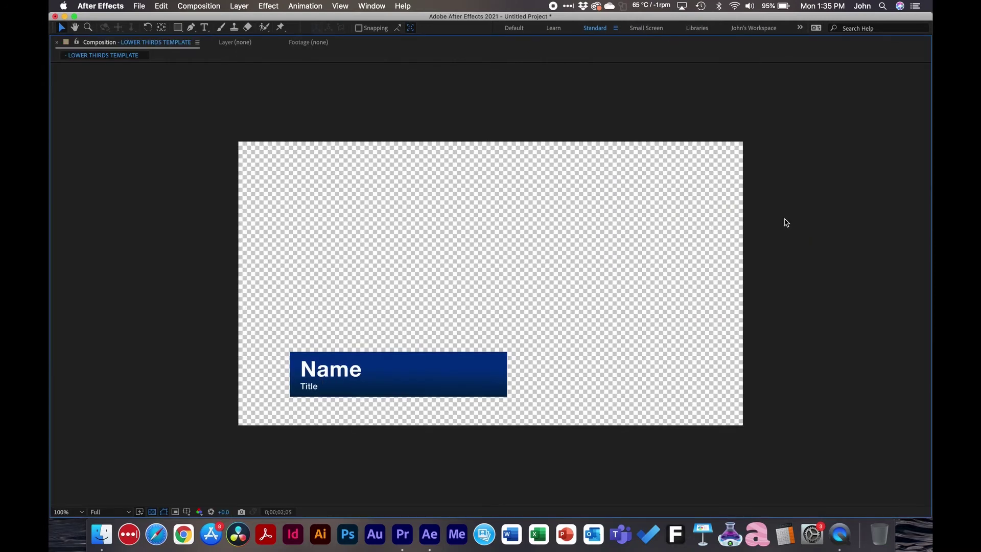
key(apostrophe)
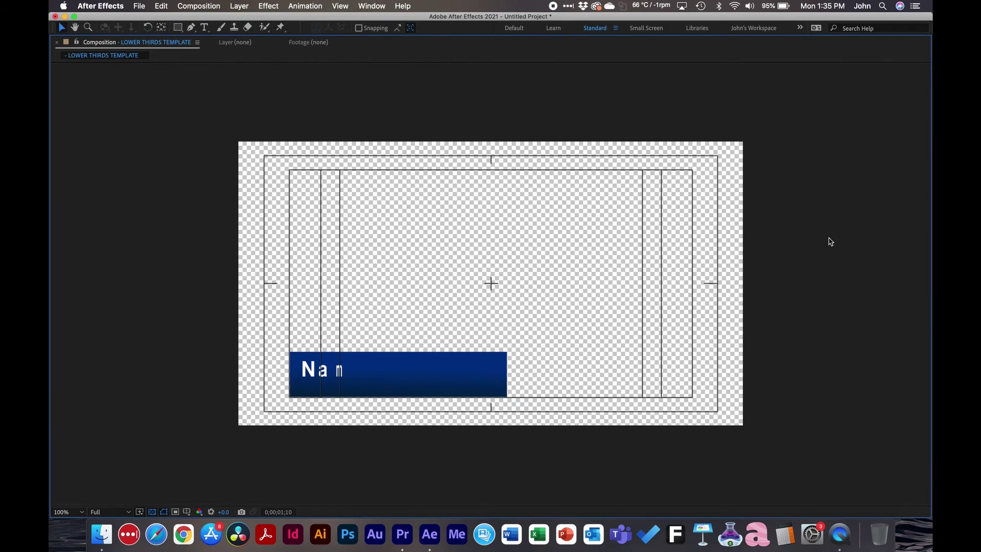
key(grave)
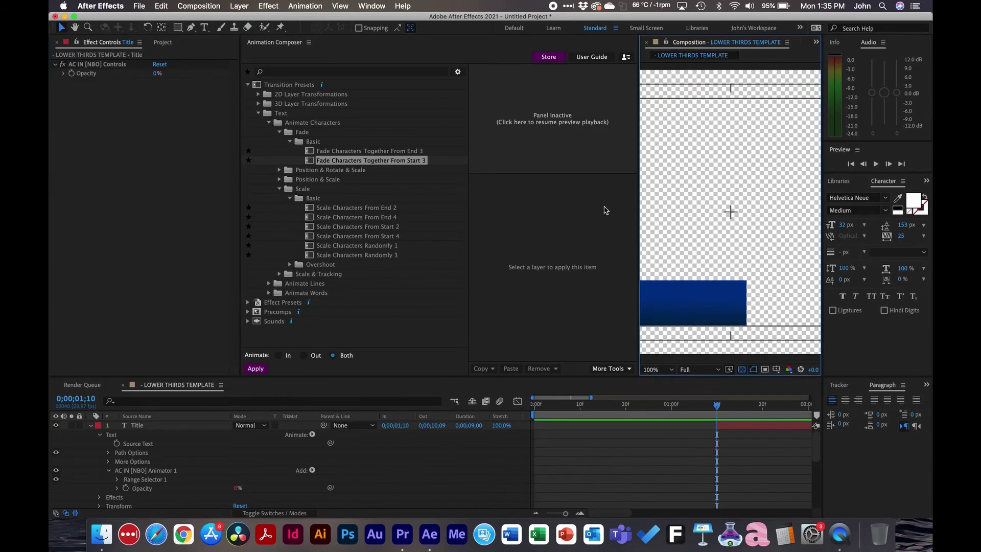
- Close the Animation Composer panel, return to the first frame and collapse the Title and Name layers' properties
click(308, 43)
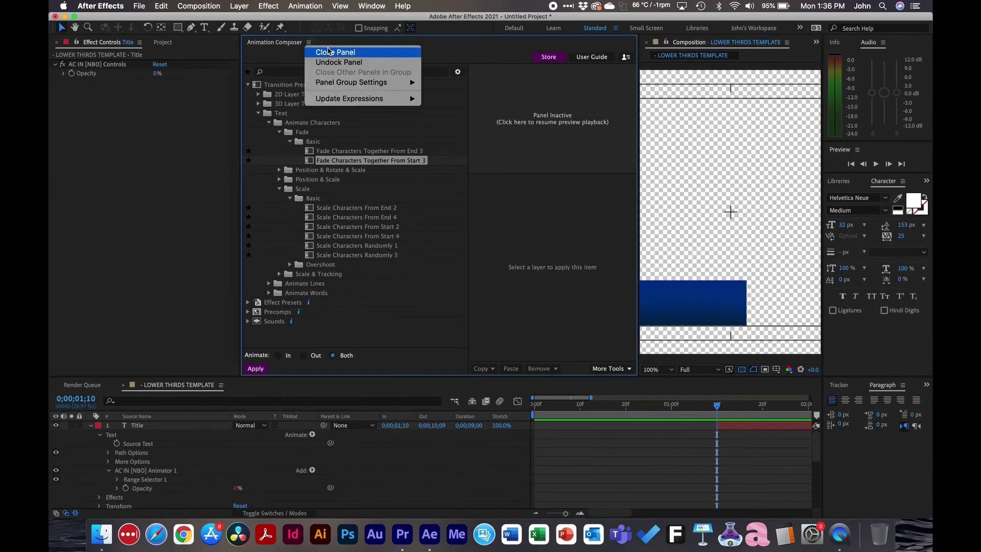
click(332, 52)
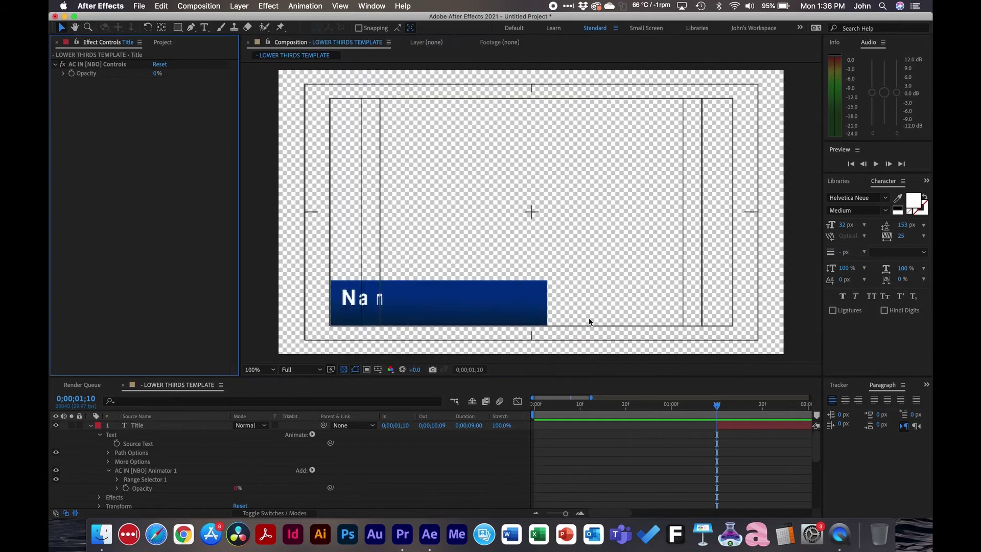
click(629, 424)
key(Home)
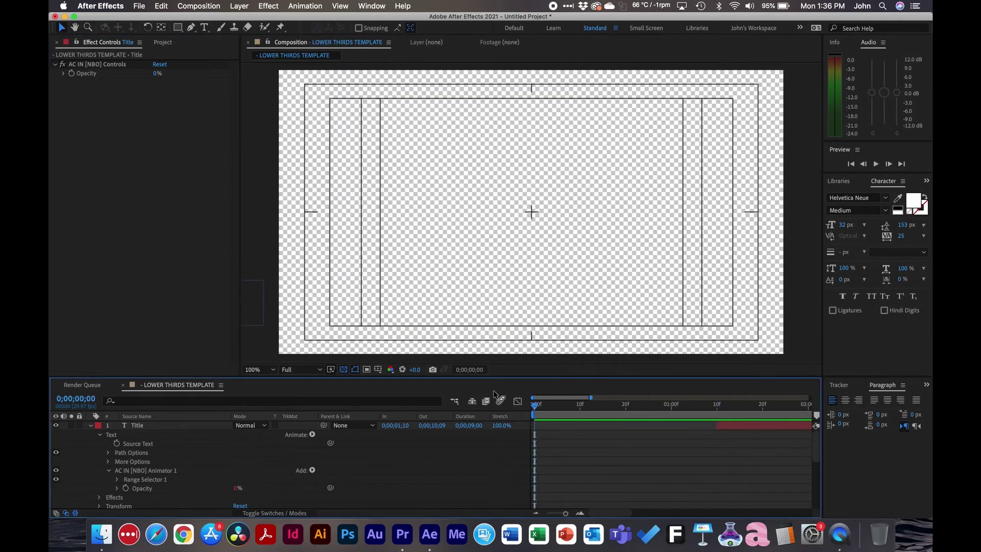
click(92, 426)
click(91, 435)
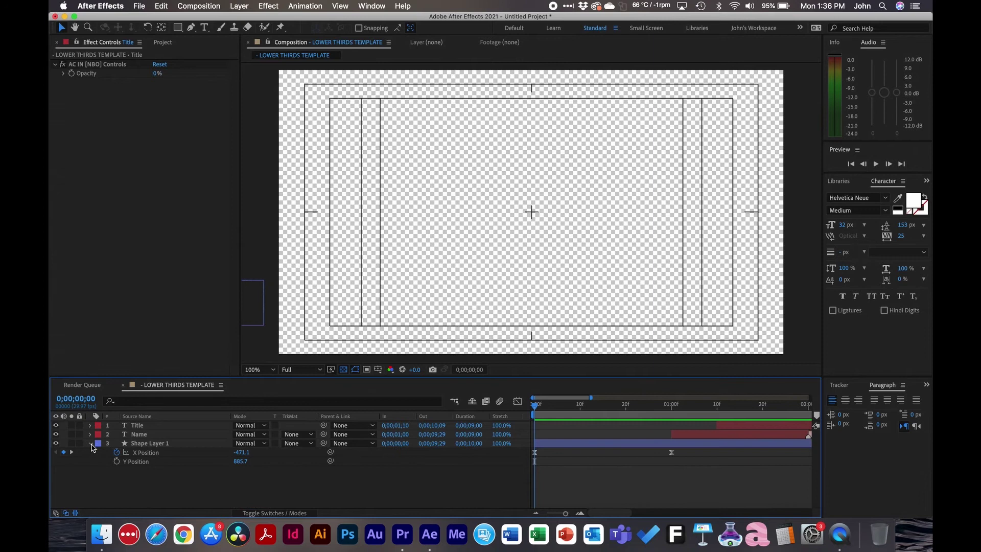
- Preview the complete lower third across a wider time range, from the bar's slide-in through both text transitions
key(minus)
key(minus)
key(minus)
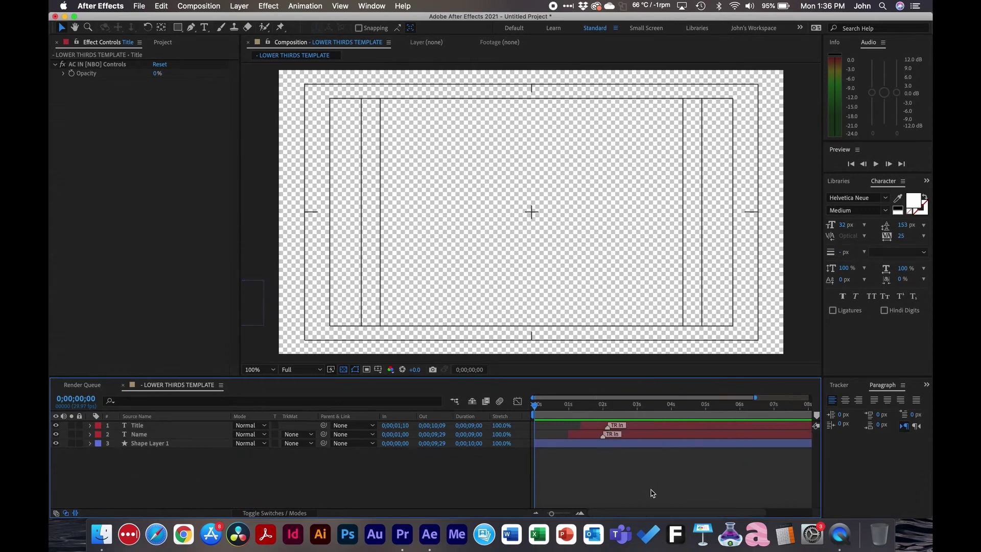
key(space)
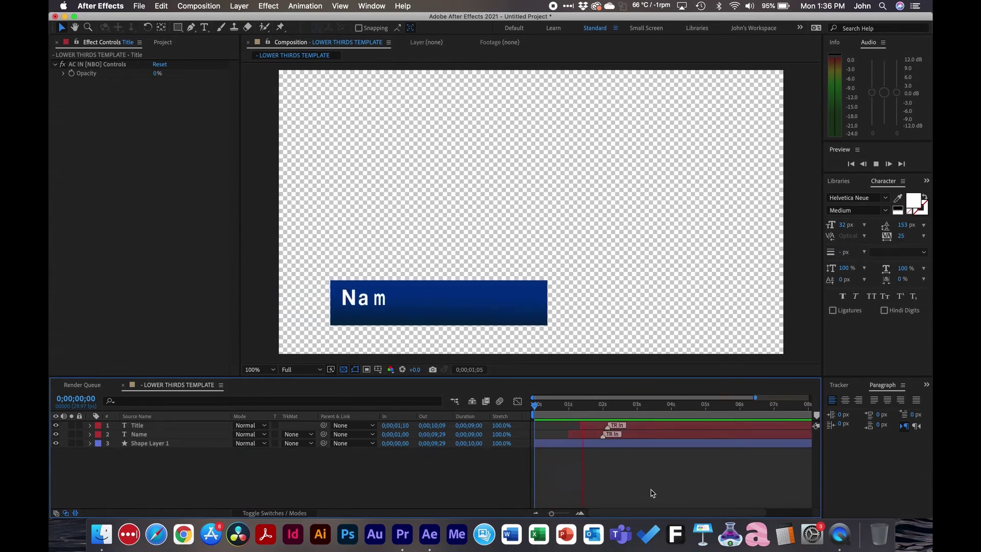
key(apostrophe)
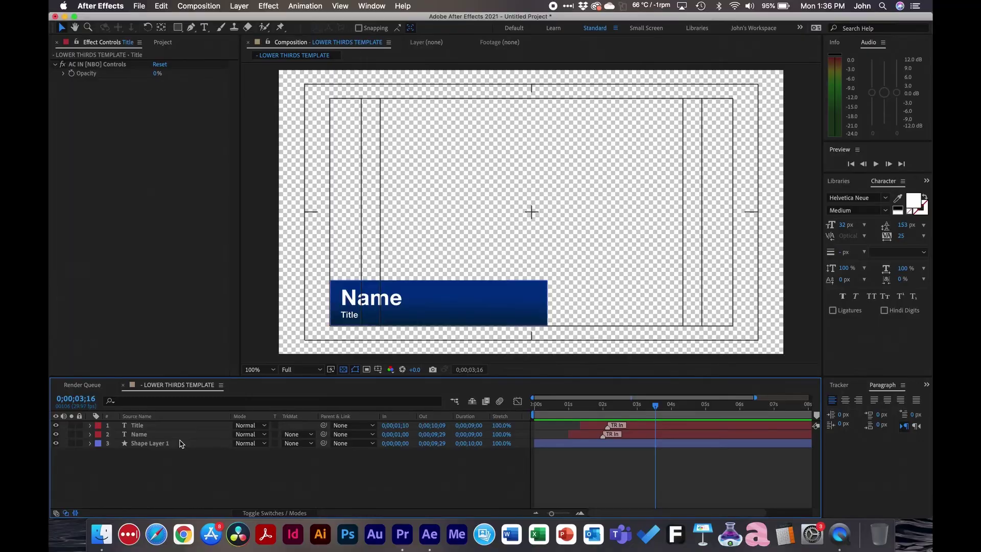
- Add a CC Light Sweep effect to the blue bar's shape layer and place its center at 616, 908 on the bar
click(177, 445)
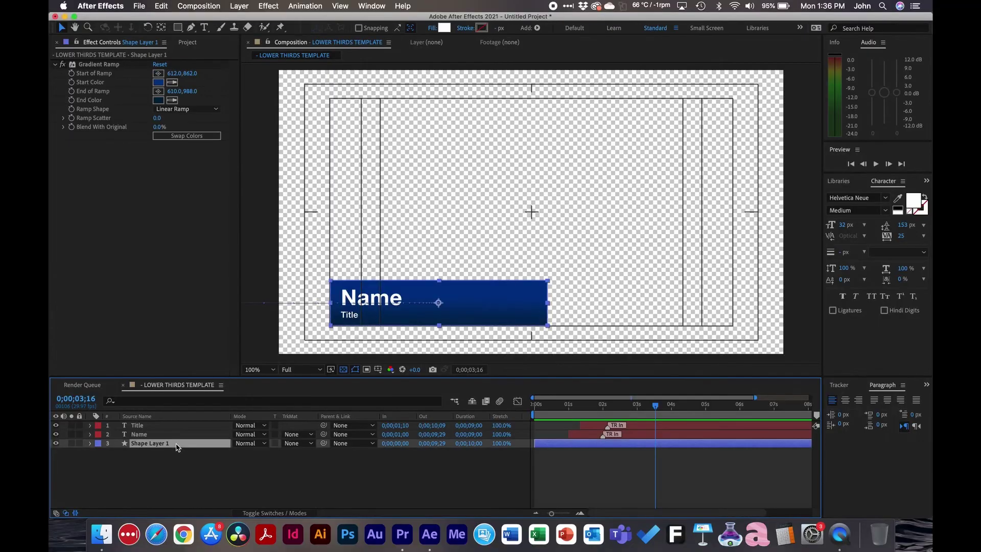
click(268, 6)
mouse_move(294, 145)
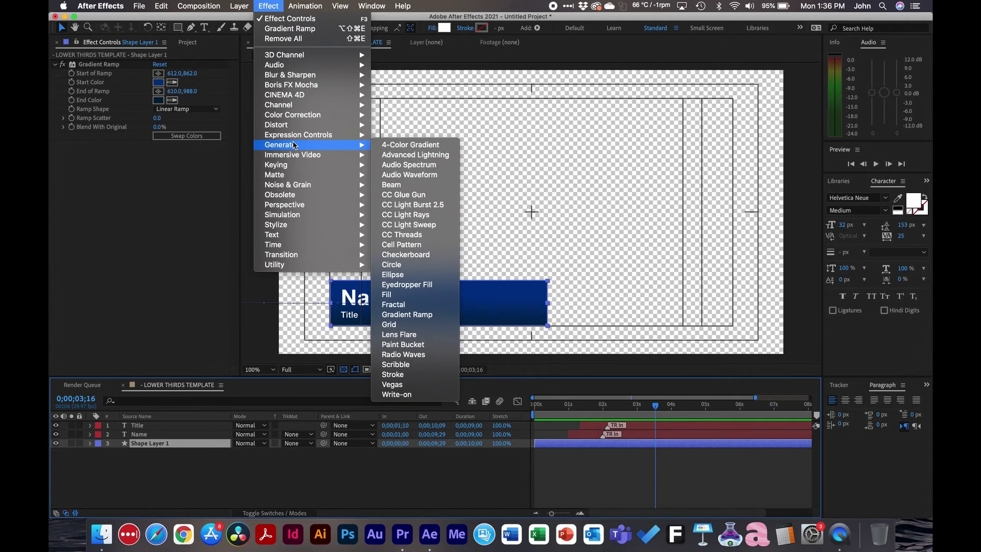
click(424, 225)
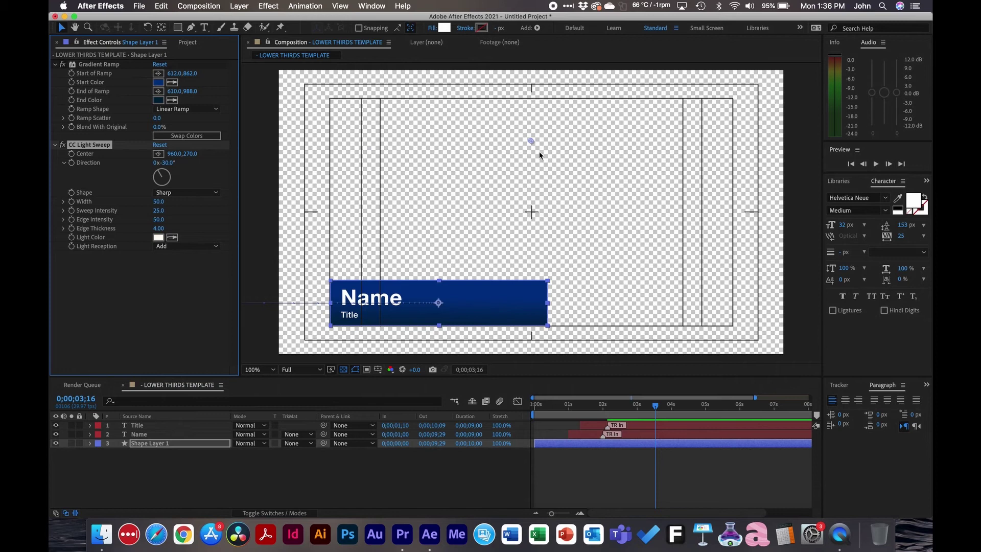
drag(531, 141, 440, 309)
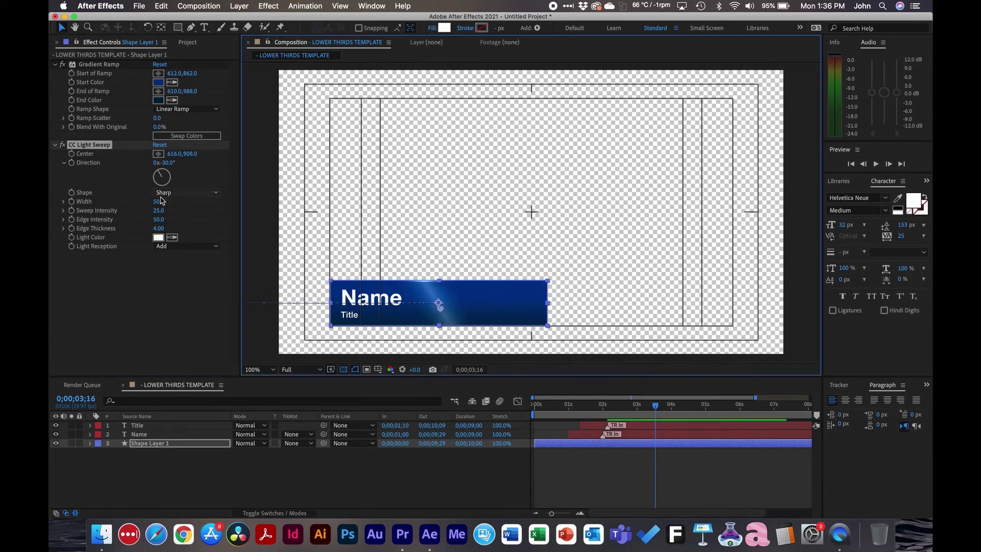
- Set the light sweep's direction to 45°, width to 162, sweep intensity to 1, edge intensity to 156 and edge thickness to 3.4
drag(163, 172, 174, 164)
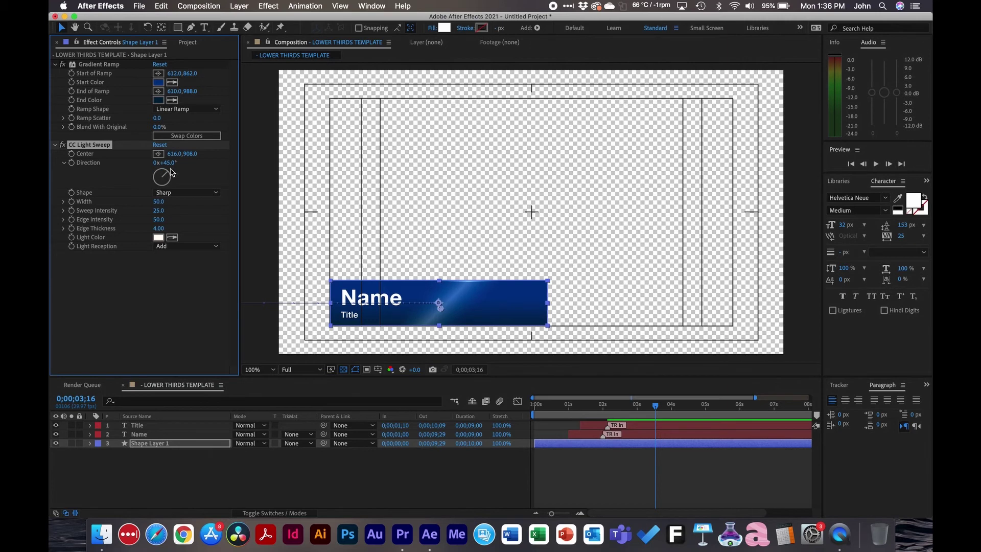
drag(179, 203, 212, 198)
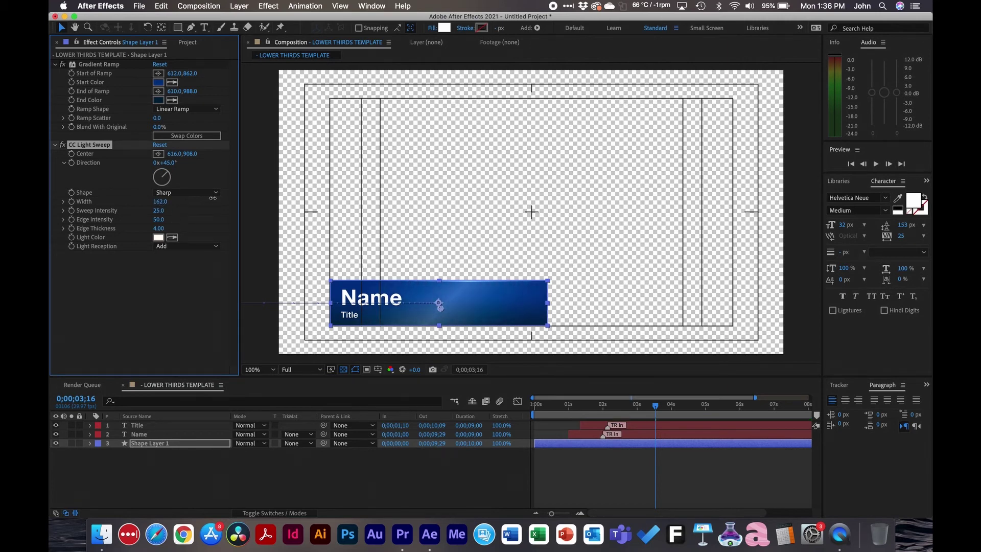
drag(158, 220, 213, 218)
drag(159, 227, 159, 230)
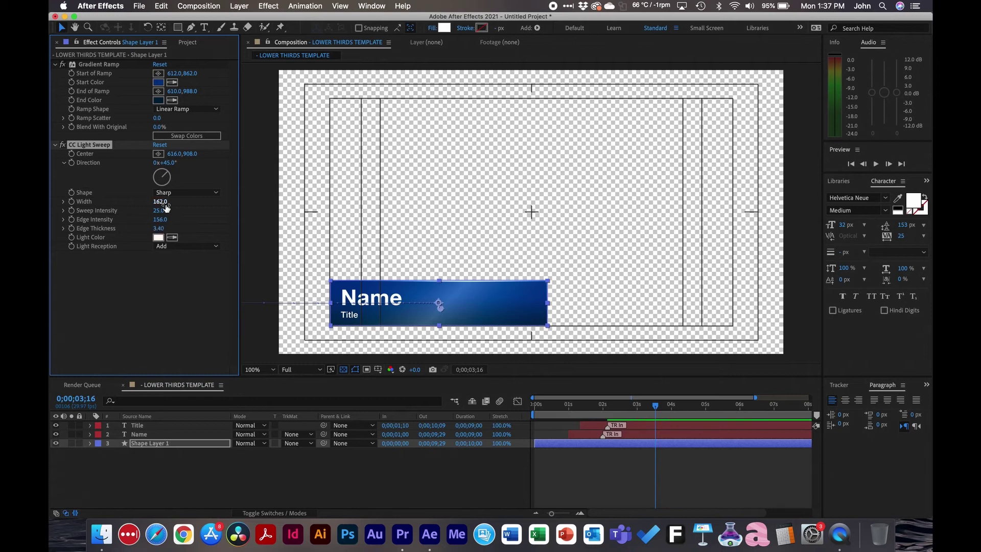
drag(158, 211, 104, 209)
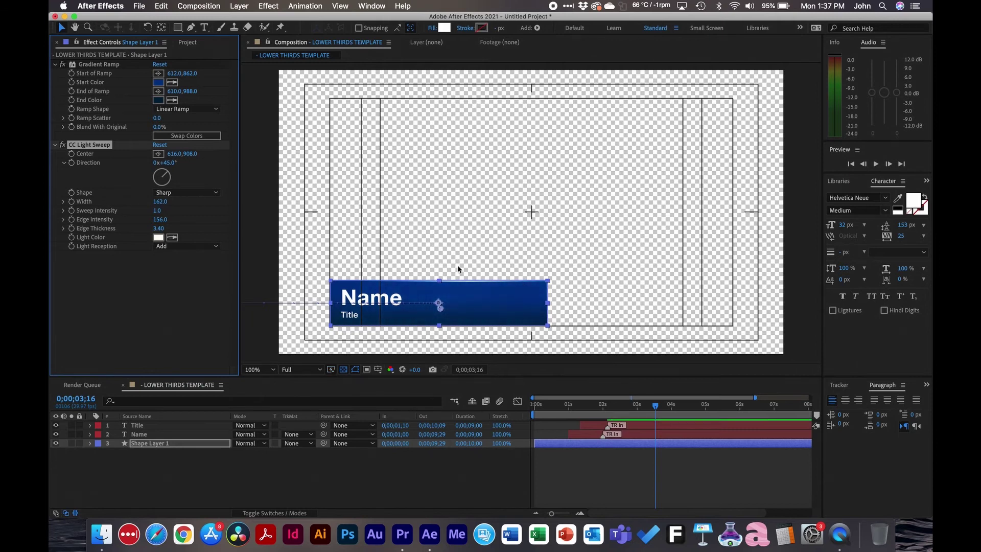
- Turn off the transparency grid with the playhead at 0;00;03;10 and reduce the light sweep's edge intensity to 110
click(553, 435)
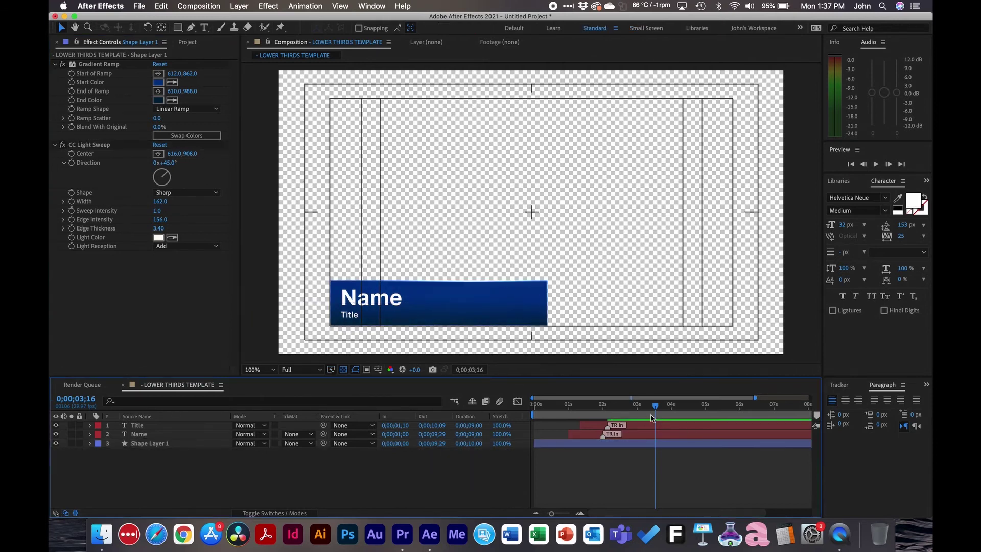
drag(654, 407, 650, 407)
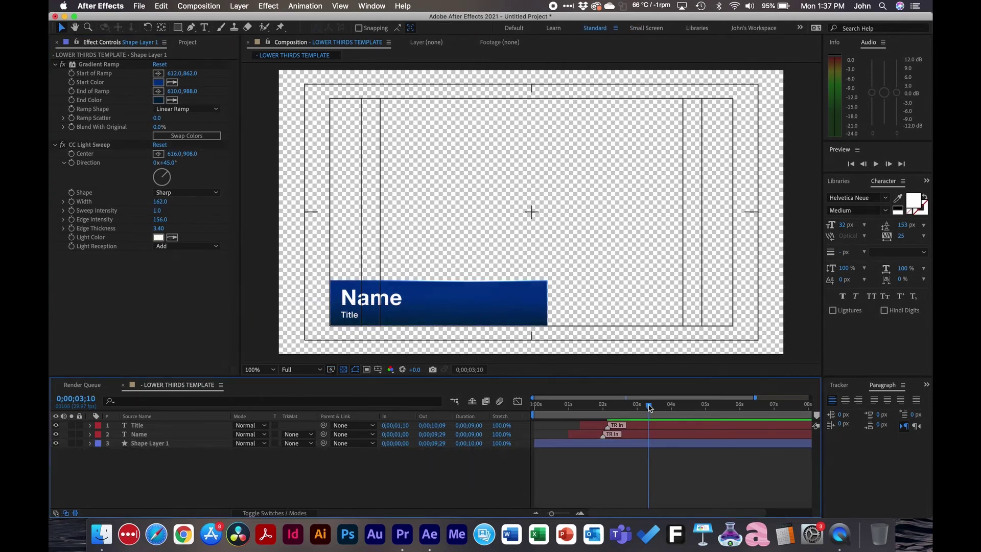
click(343, 370)
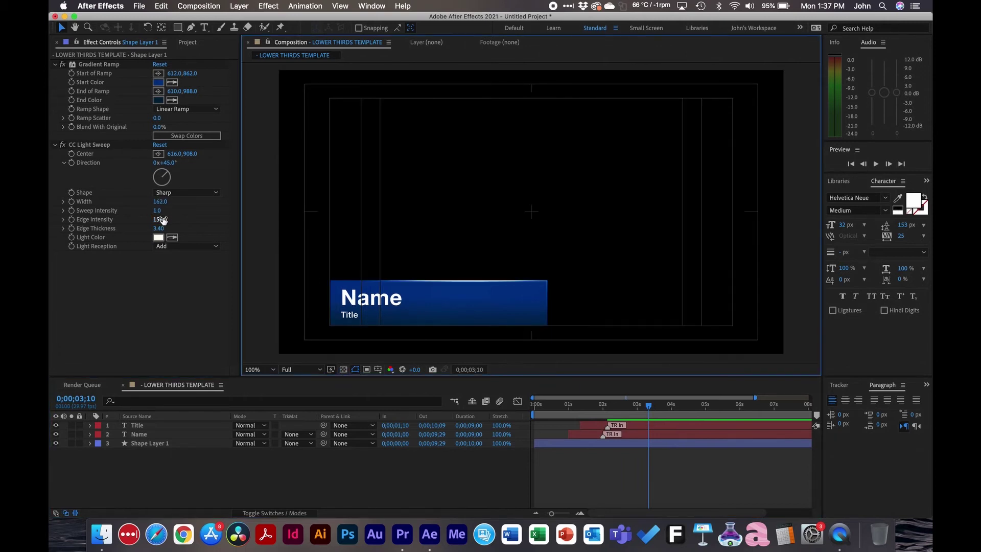
drag(163, 219, 142, 220)
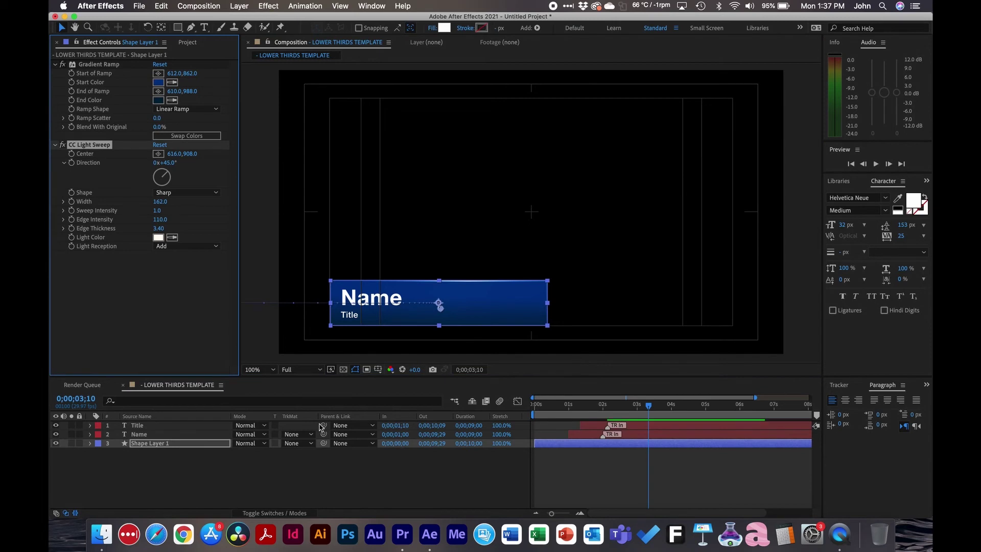
click(295, 467)
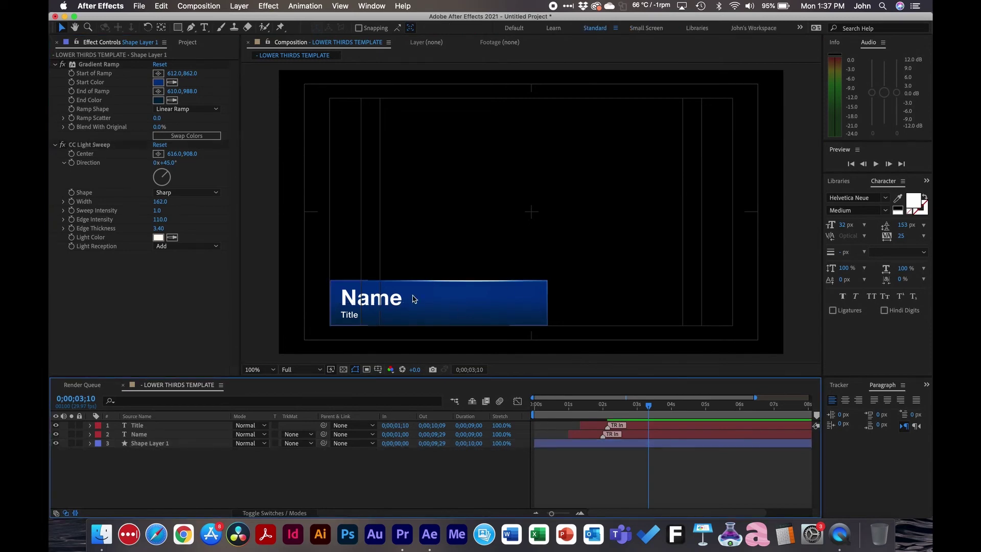
- Move the light sweep's center off the bar's left side to -134, 908 and start keyframing it at 0;00;03;10
drag(174, 153, 51, 159)
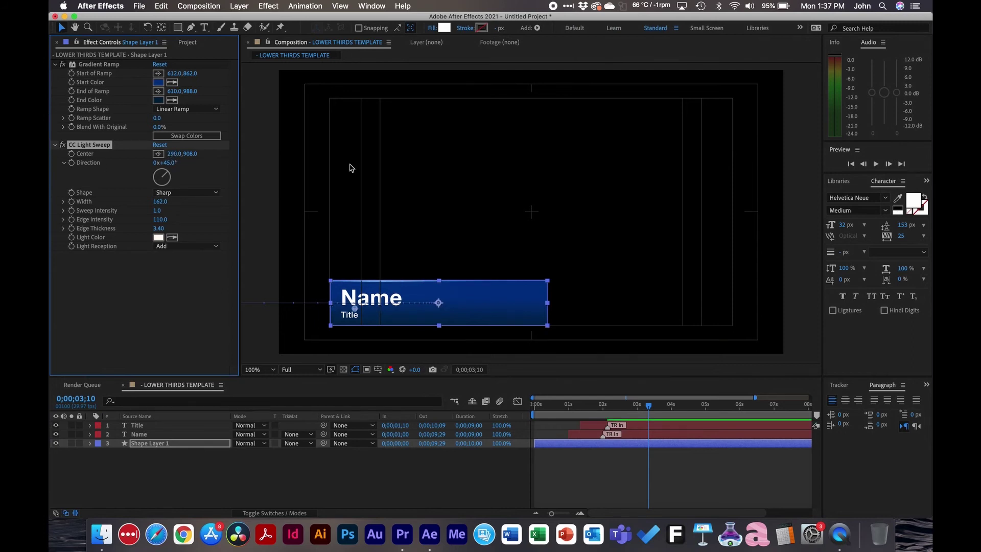
key(comma)
drag(443, 264, 390, 261)
click(71, 154)
- Keyframe the light sweep's center at 1364, 908 past the bar's right side at 0;00;06;10
drag(667, 408, 752, 420)
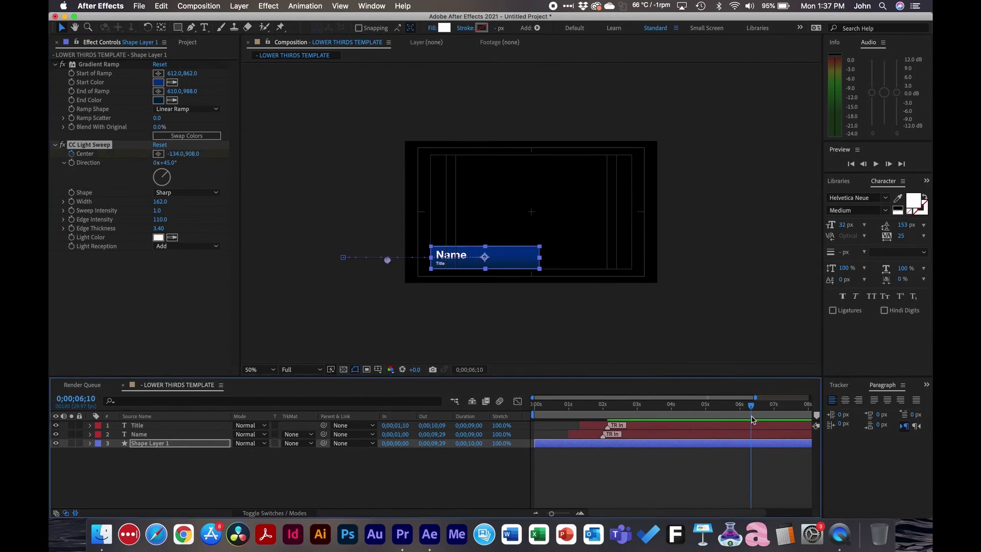
drag(177, 153, 289, 148)
click(620, 449)
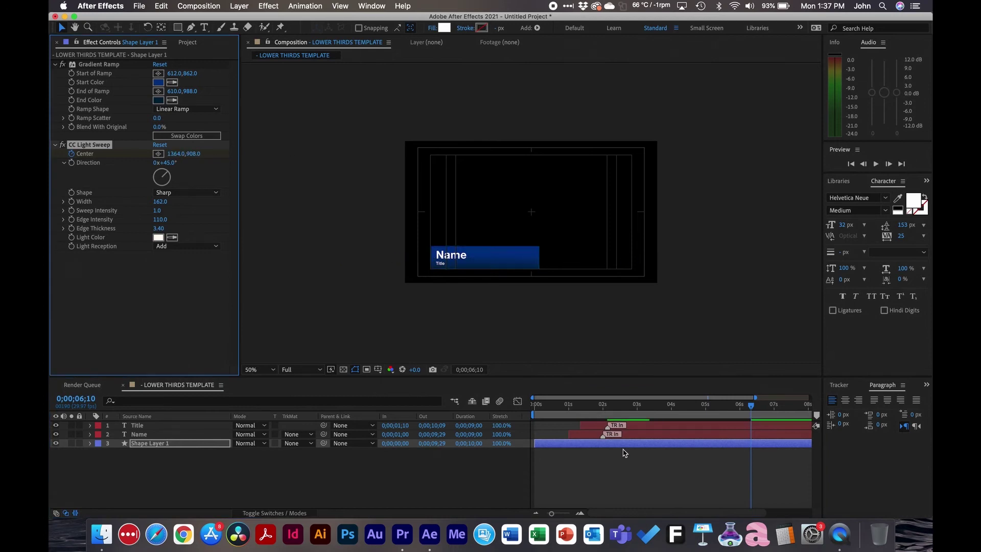
- Preview the light sweep travelling across the bar in an enlarged composition view with nothing selected
click(606, 409)
click(309, 305)
key(grave)
key(apostrophe)
key(period)
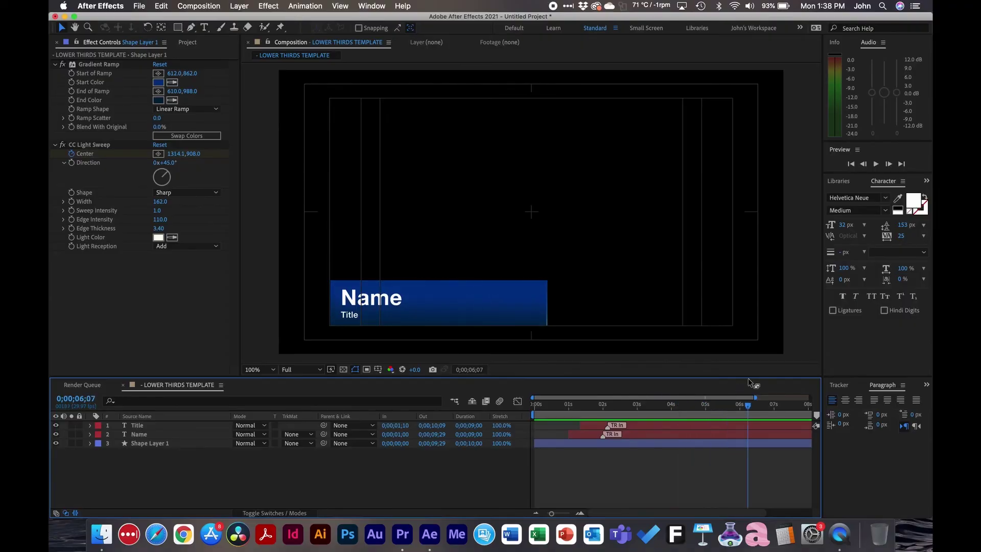
- Create a null object above the other layers and rename it ANIMATE OFF
key(minus)
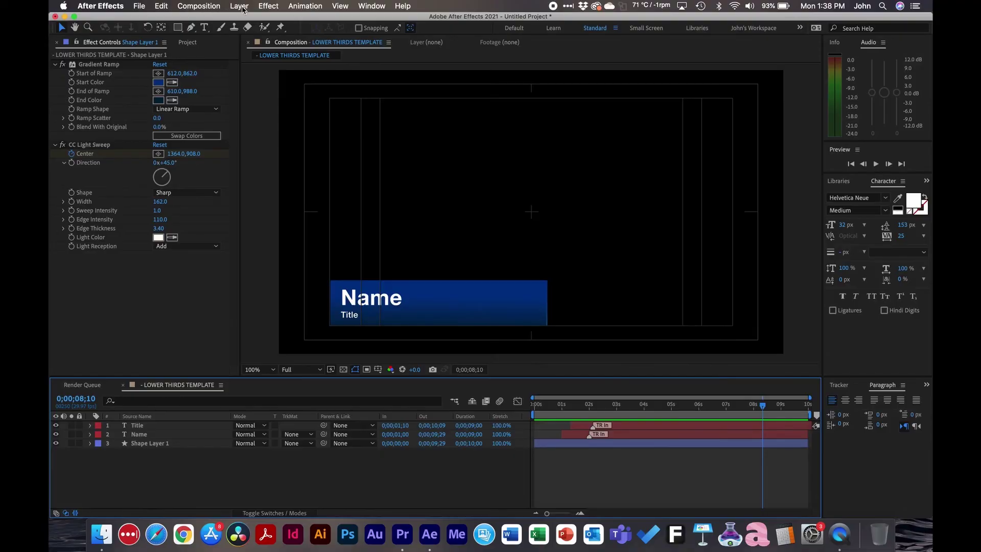
click(239, 6)
mouse_move(245, 18)
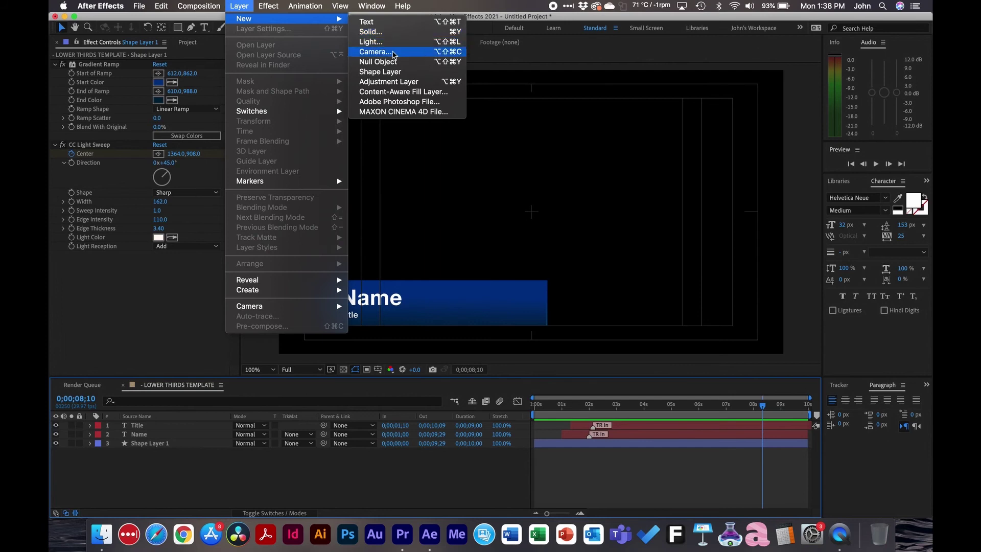
click(378, 61)
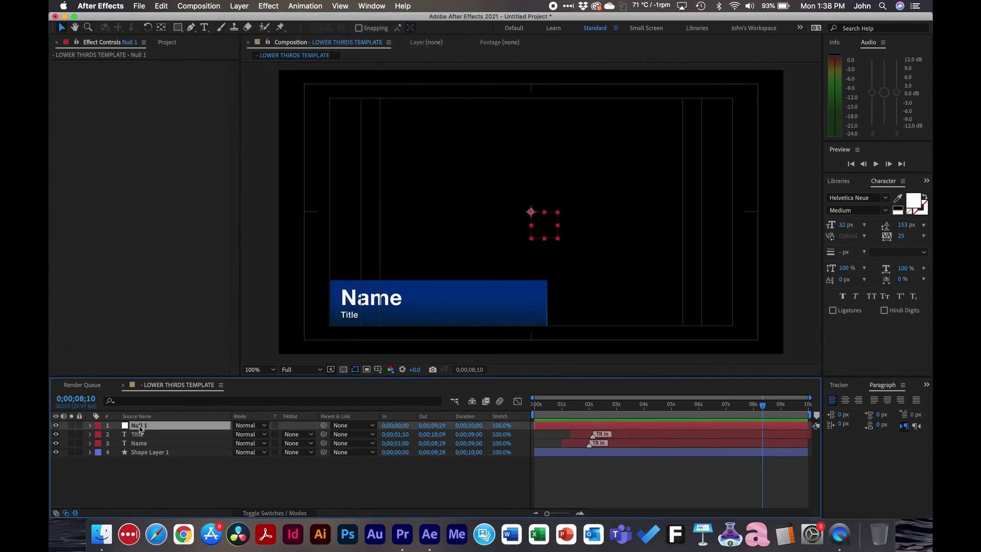
key(Return)
text(AN)
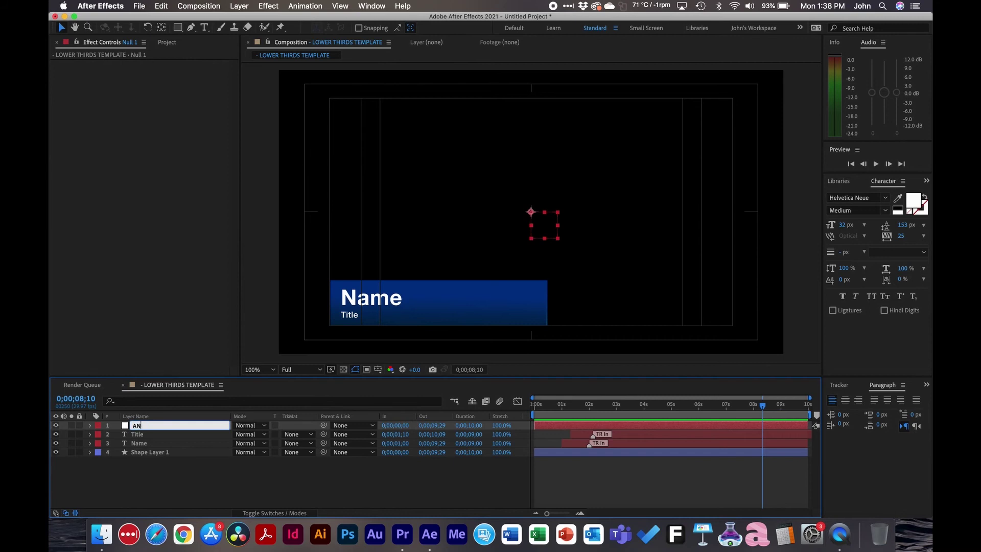
text(IMATE OFF)
key(Return)
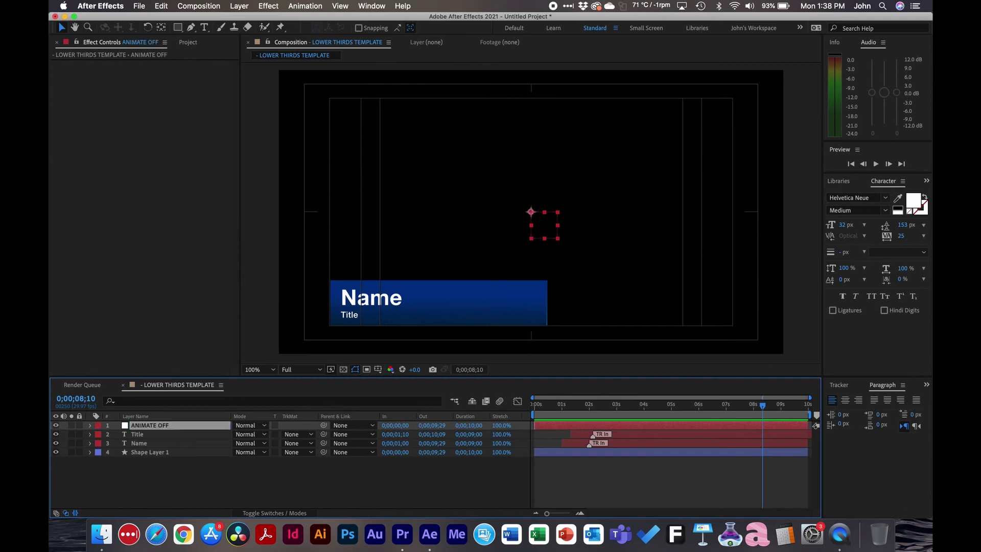
click(169, 474)
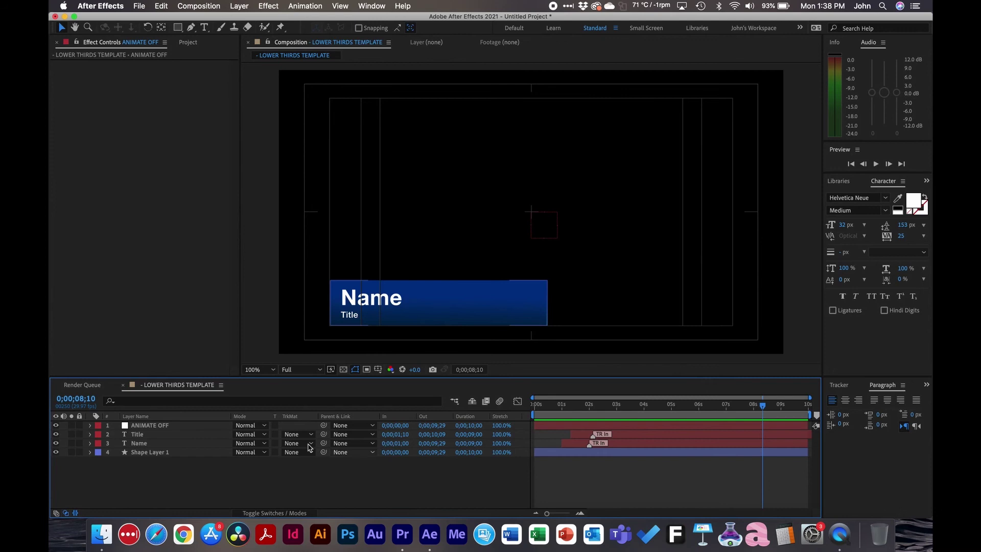
- Parent the Title, Name and Shape Layer 1 layers to the ANIMATE OFF null
click(163, 435)
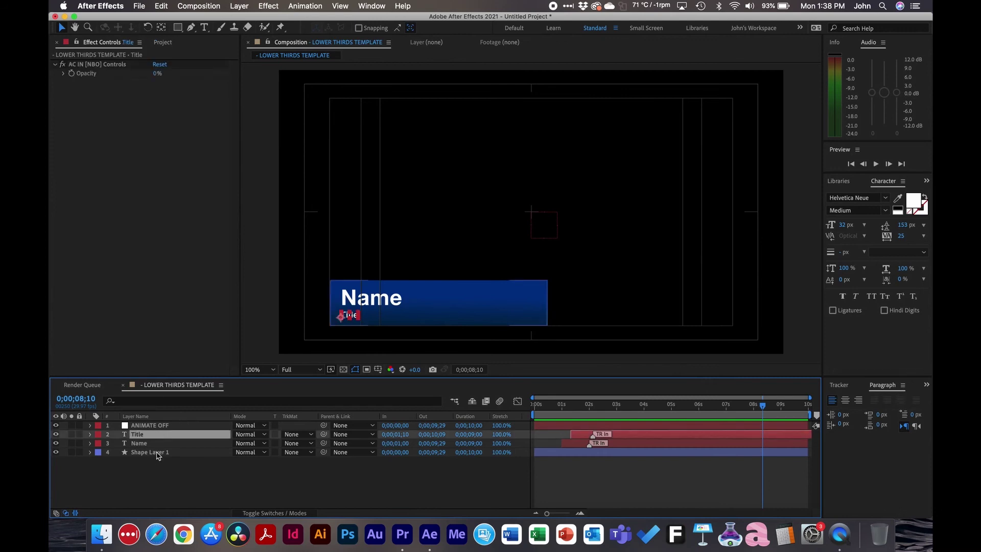
shift+click(157, 453)
drag(324, 434, 162, 428)
click(251, 485)
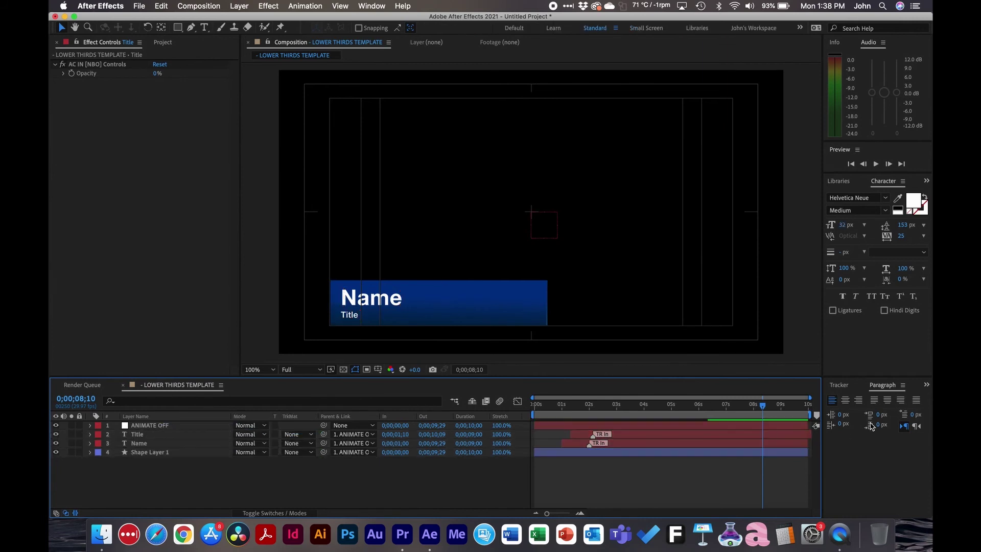
- Separate the ANIMATE OFF null's position dimensions and start keyframing its Y Position at 0;00;08;00
click(791, 424)
click(756, 407)
drag(754, 406, 753, 407)
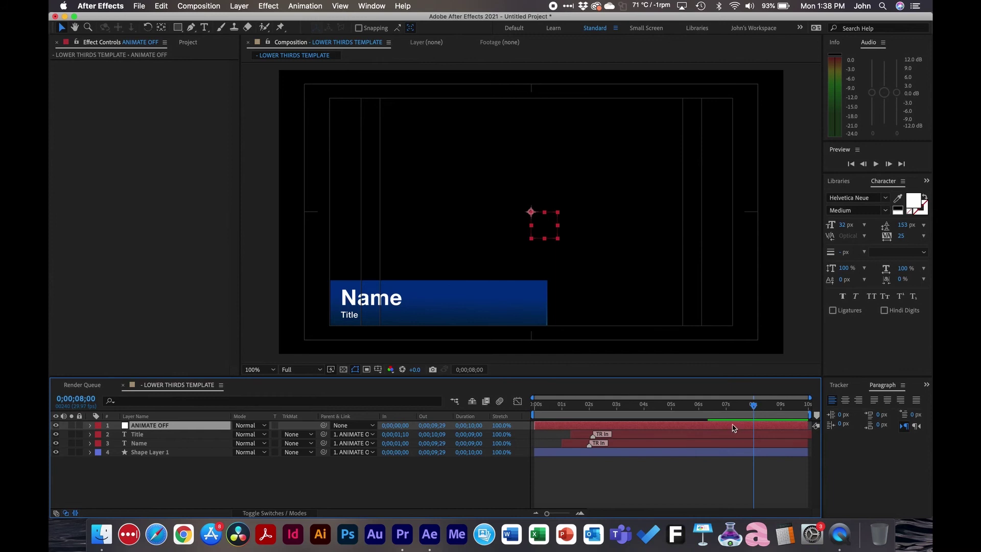
key(p)
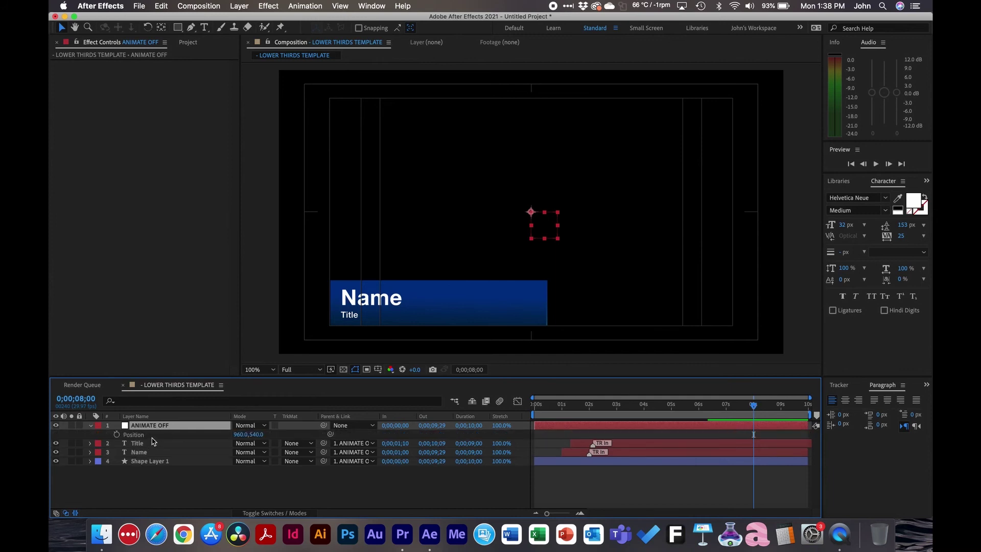
key(Return)
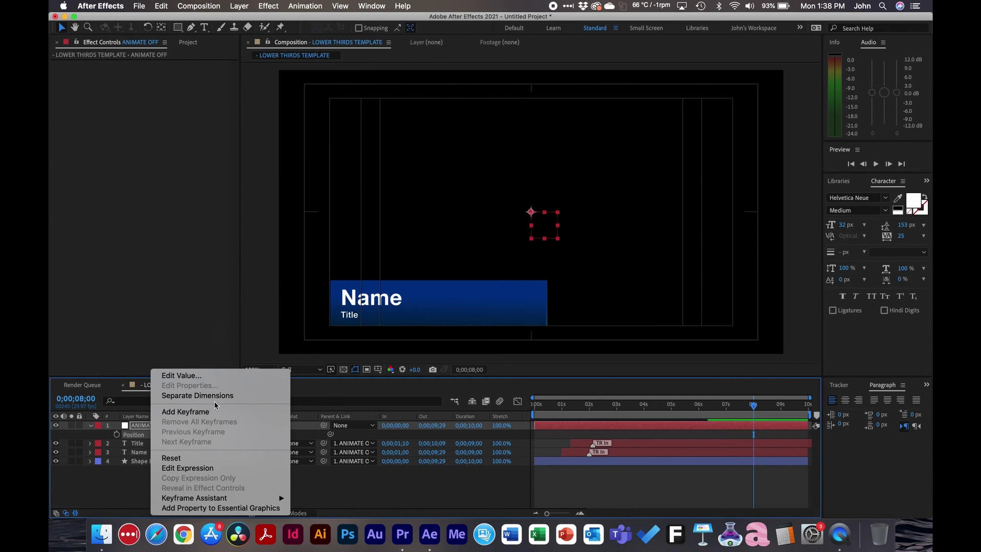
click(215, 396)
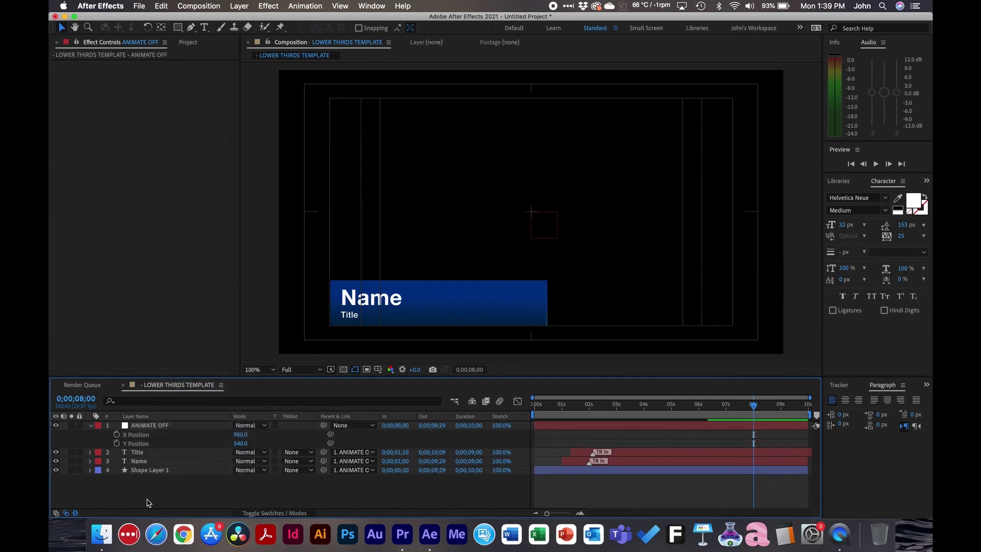
click(116, 444)
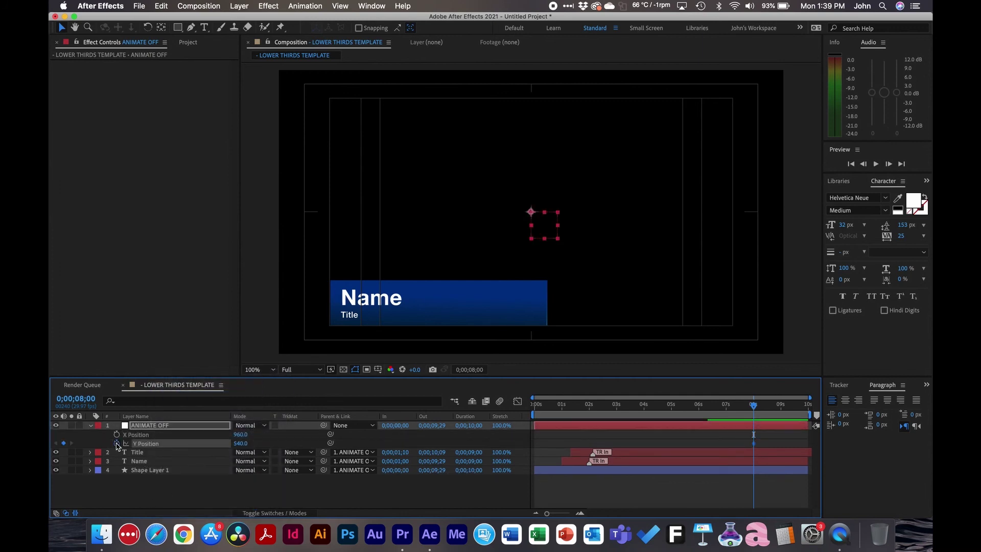
- Keyframe the ANIMATE OFF null's Y Position at 999 at 0;00;09;01 to drop the lower third below the frame
click(784, 411)
click(781, 411)
click(780, 411)
click(781, 411)
drag(238, 443, 436, 401)
key(comma)
- Ease both Y Position keyframes and lengthen the first keyframe's ease in the speed graph so the drop peaks late
click(774, 446)
click(774, 445)
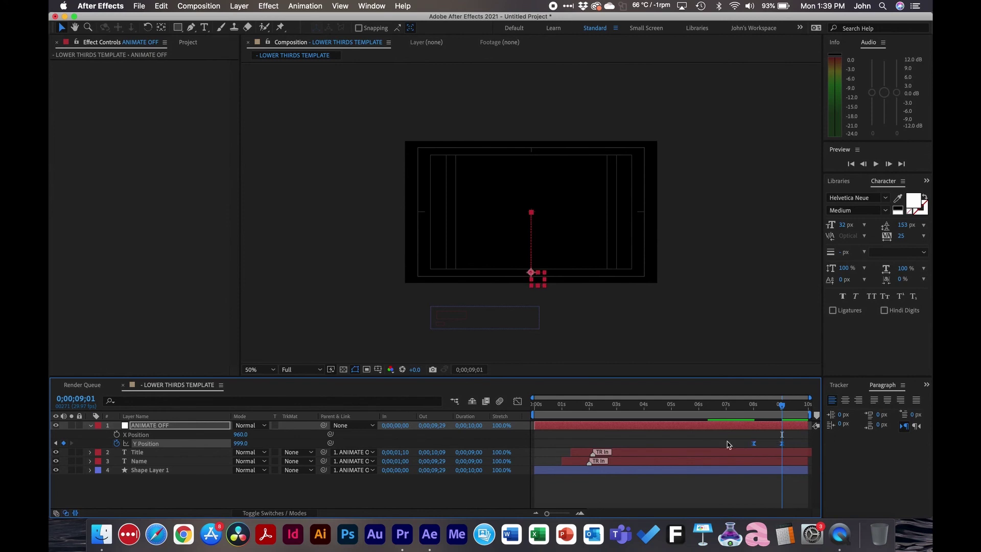
click(518, 400)
click(754, 488)
drag(758, 489, 767, 487)
- Preview the lower third's eased exit from just before the 8-second mark
click(756, 407)
key(space)
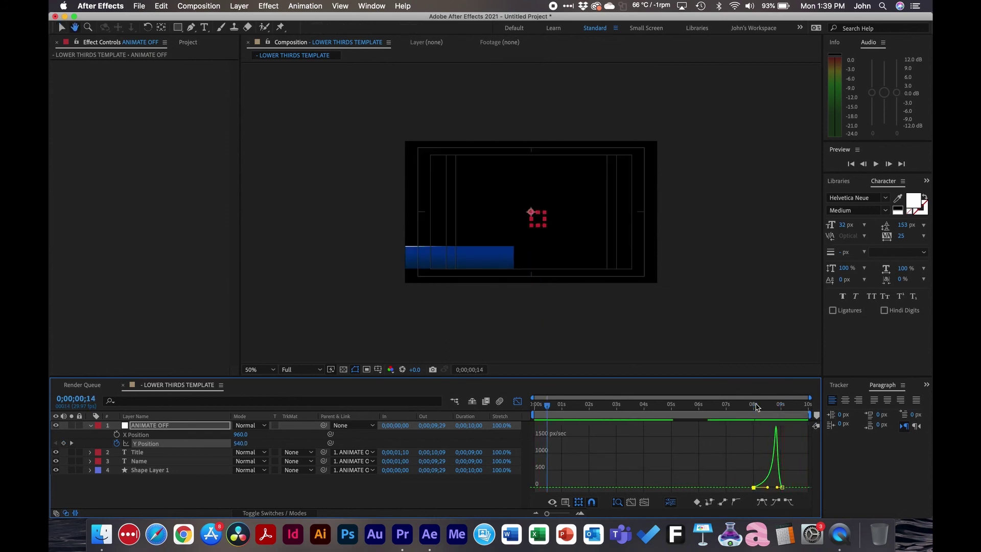
click(747, 405)
key(space)
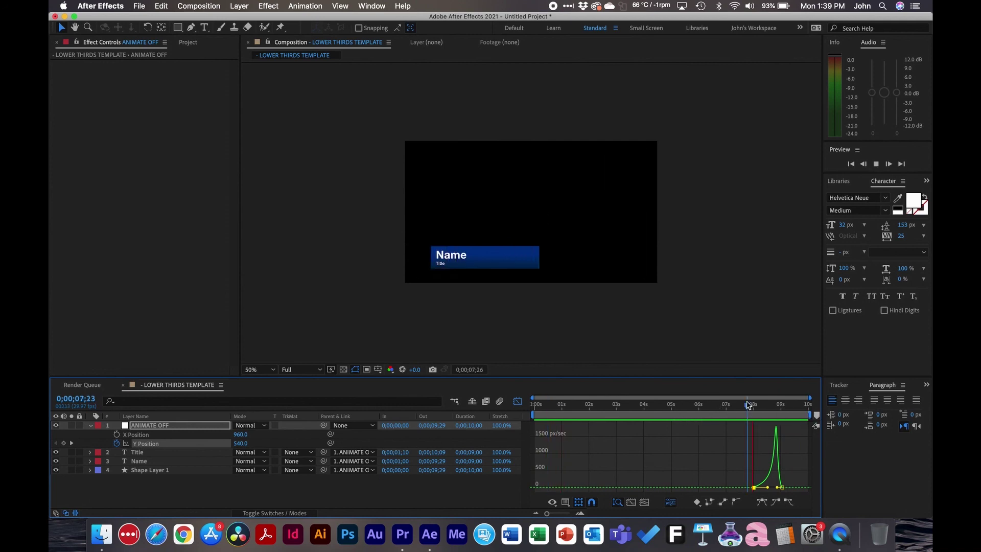